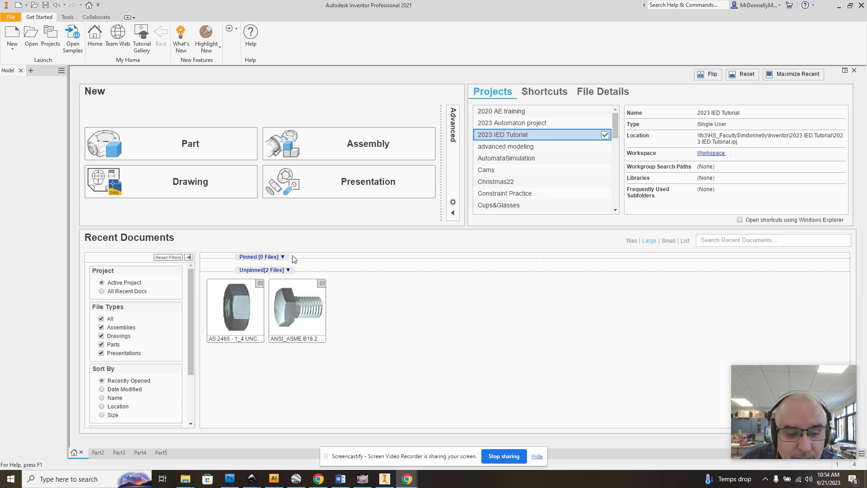
# Create a new part and start a 2D sketch on the horizontal XZ origin plane
pyautogui.click(211, 149)
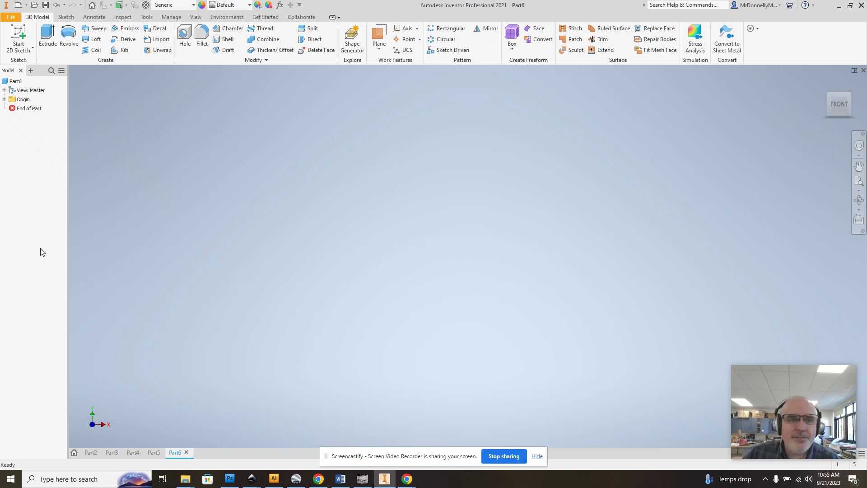
pyautogui.click(20, 33)
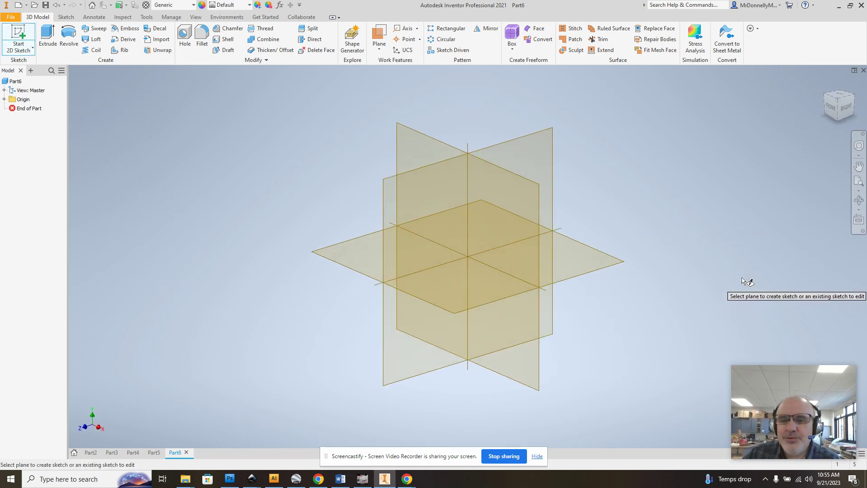
pyautogui.click(585, 265)
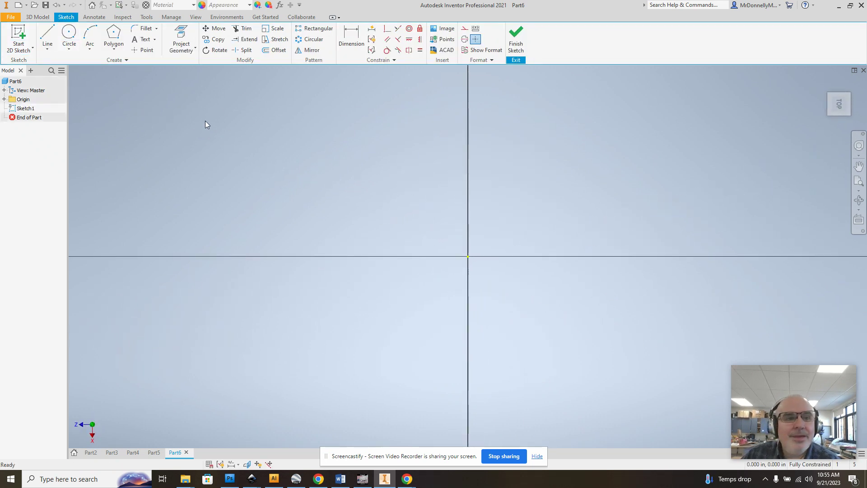
# Sketch two concentric circles centred on the origin with diameters of 0.45 in and 0.25 in, and finish the sketch
pyautogui.click(69, 36)
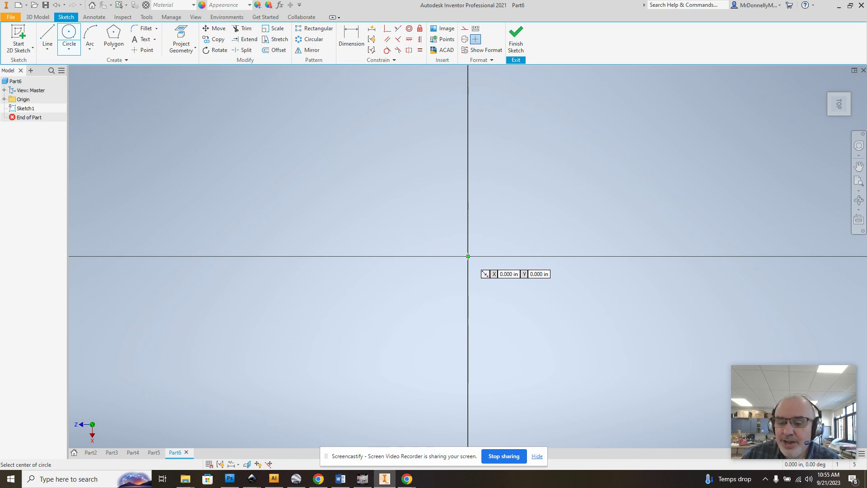
pyautogui.click(468, 256)
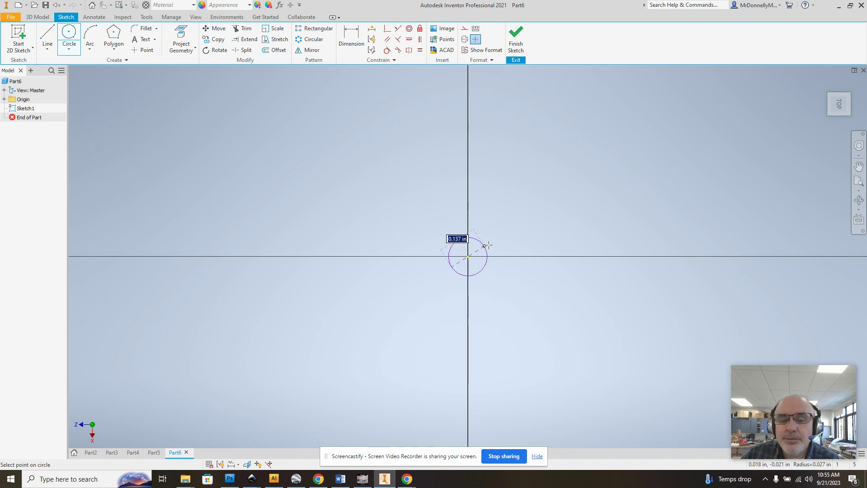
pyautogui.write('0.45')
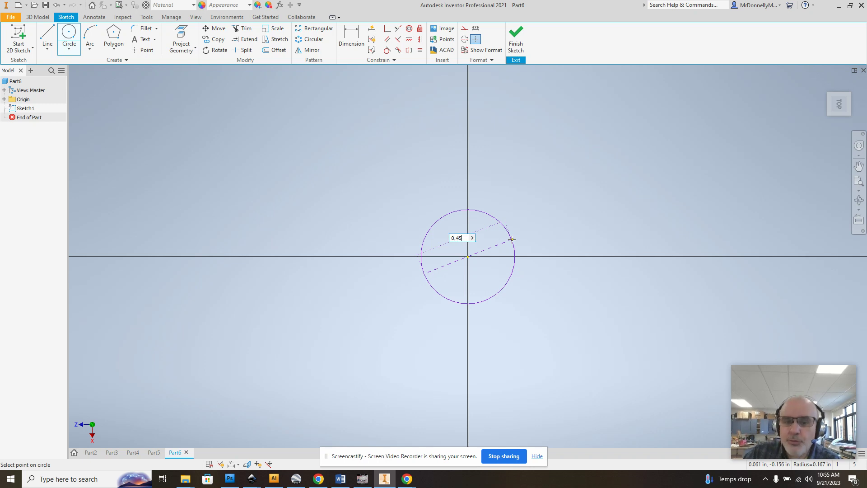
pyautogui.press('Return')
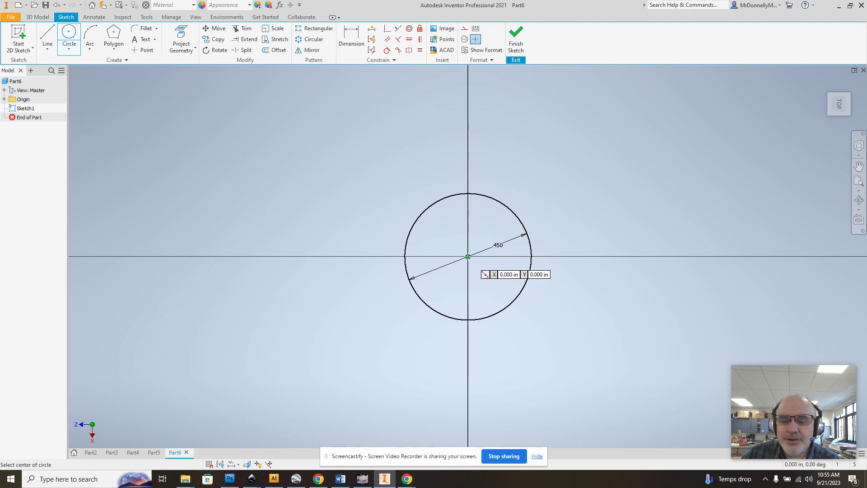
pyautogui.click(468, 257)
pyautogui.write('0.25')
pyautogui.press('Return')
pyautogui.click(515, 39)
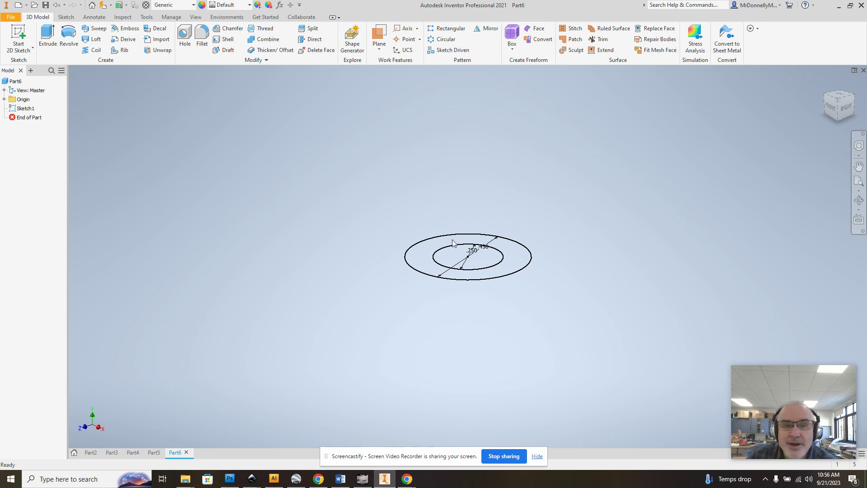
# Extrude the ring between the two circles upward by 0.25 in
pyautogui.click(49, 33)
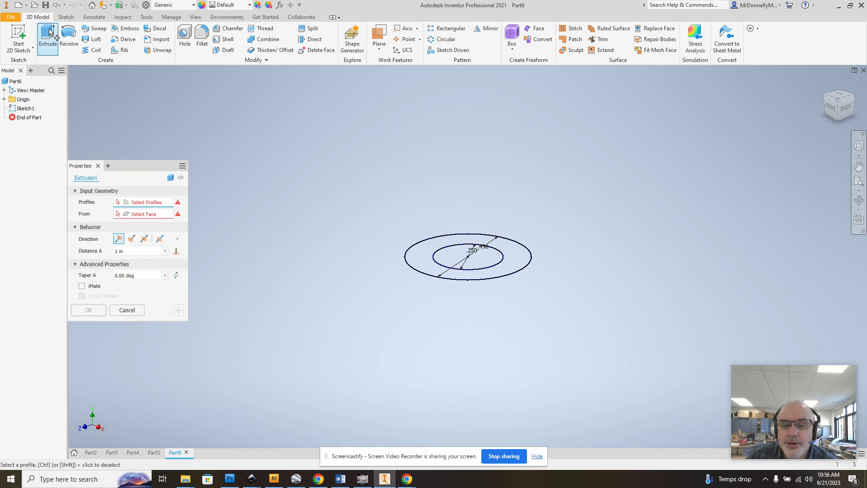
pyautogui.click(424, 268)
pyautogui.write('0.25')
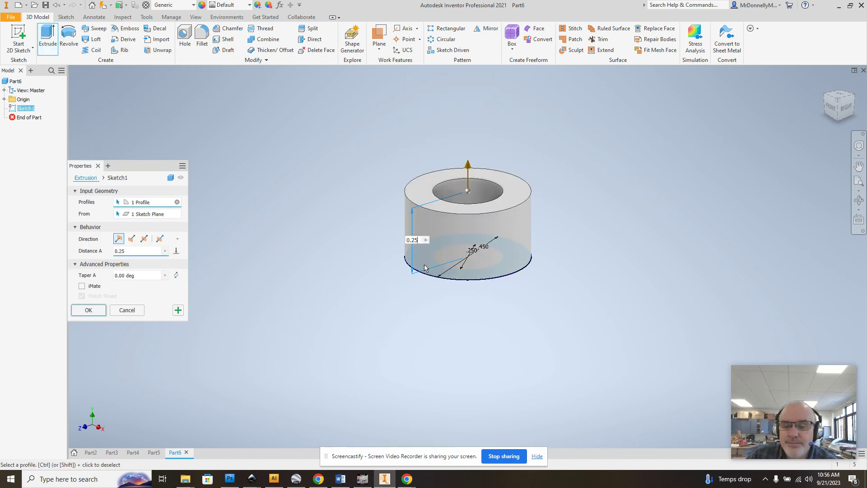
pyautogui.press('Return')
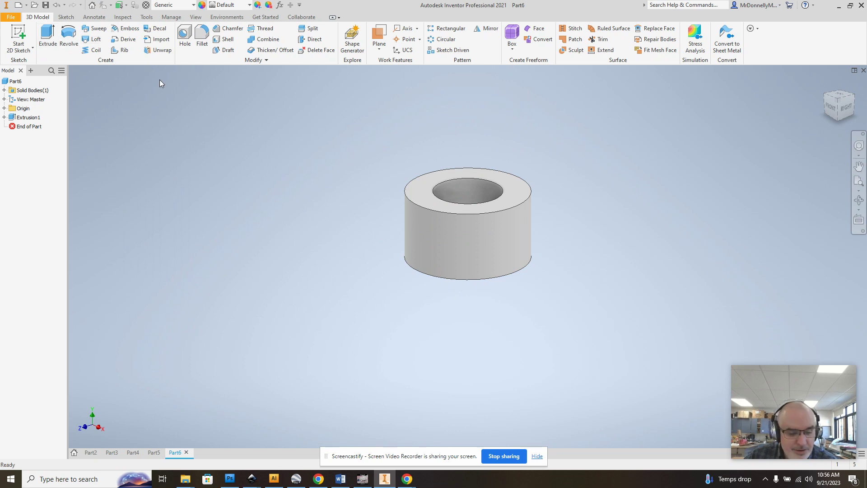
# Save the part as "hitch magnet" in the 2023 IED Tutorial folder
pyautogui.click(12, 17)
pyautogui.click(34, 115)
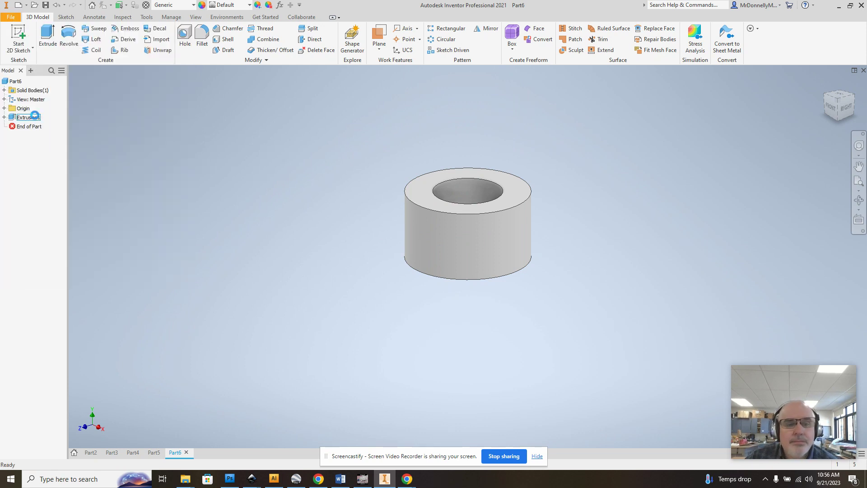
pyautogui.write('hitch ma')
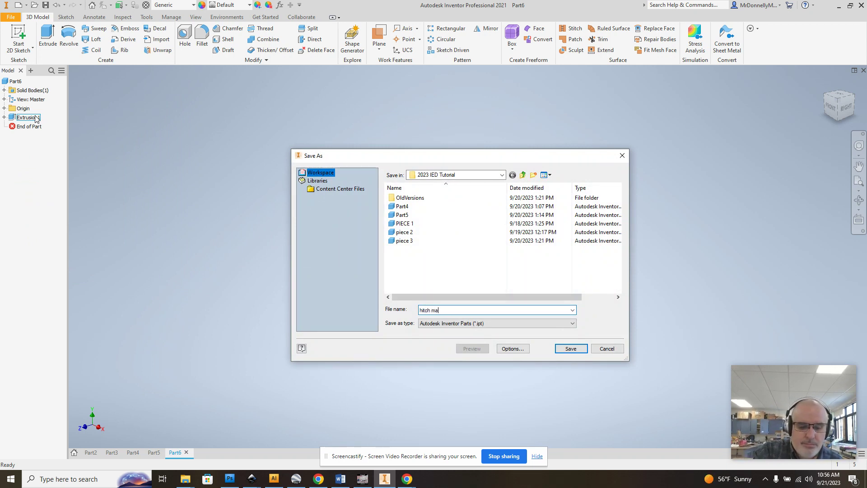
pyautogui.write('gnet')
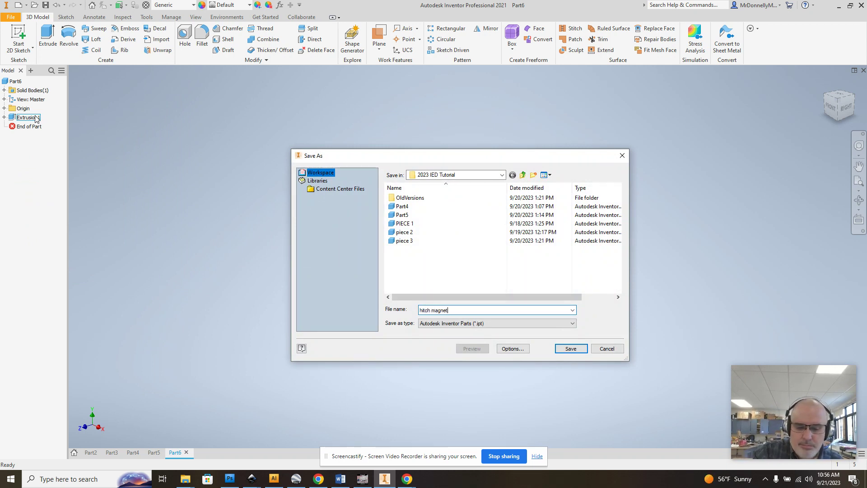
pyautogui.press('Return')
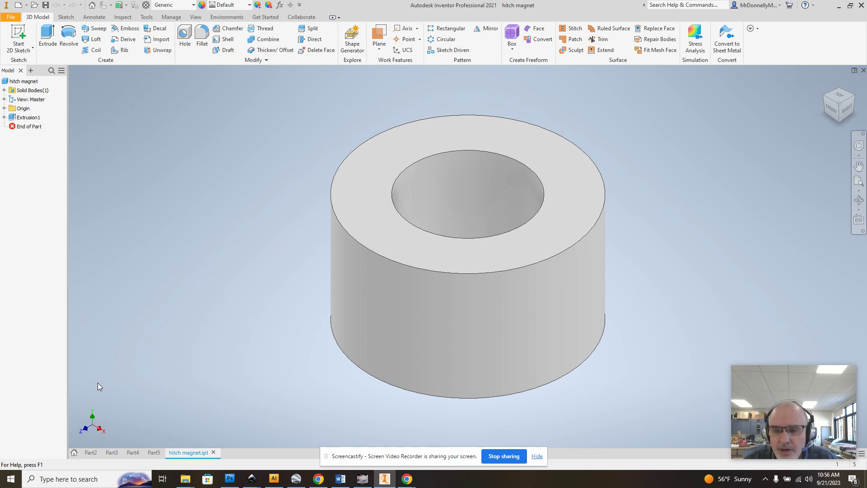
# Create another new part and start a 2D sketch on its horizontal XZ origin plane
pyautogui.click(74, 453)
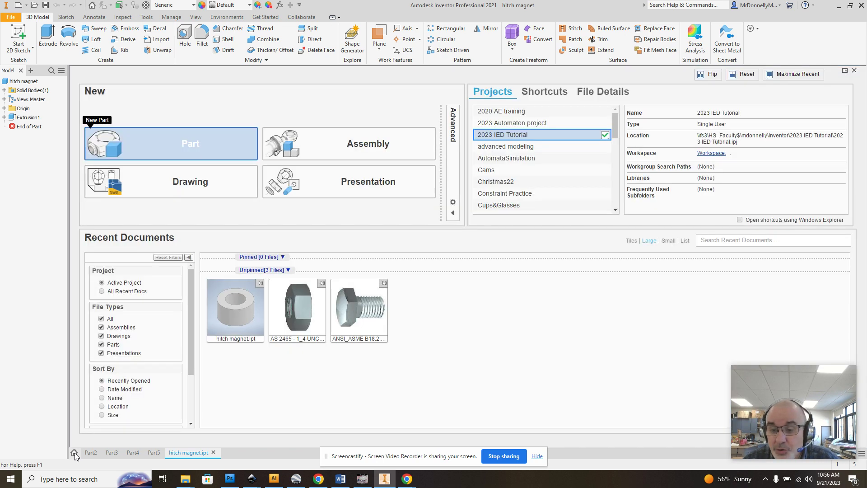
pyautogui.click(200, 144)
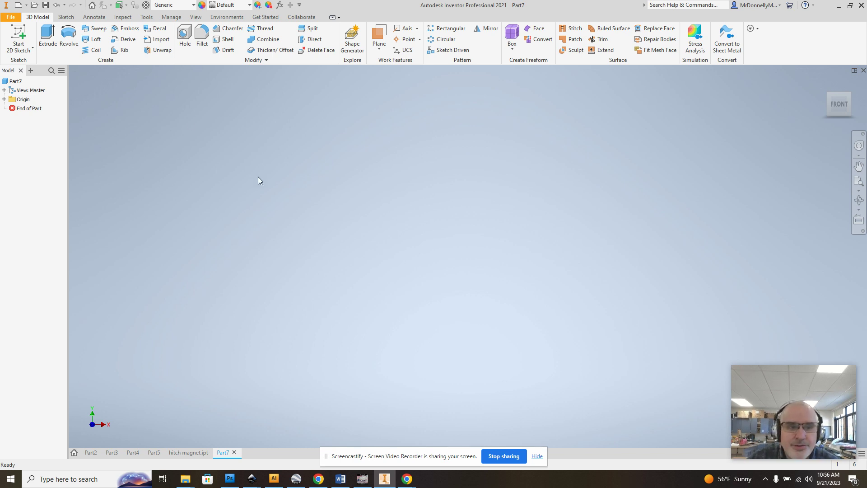
pyautogui.click(18, 32)
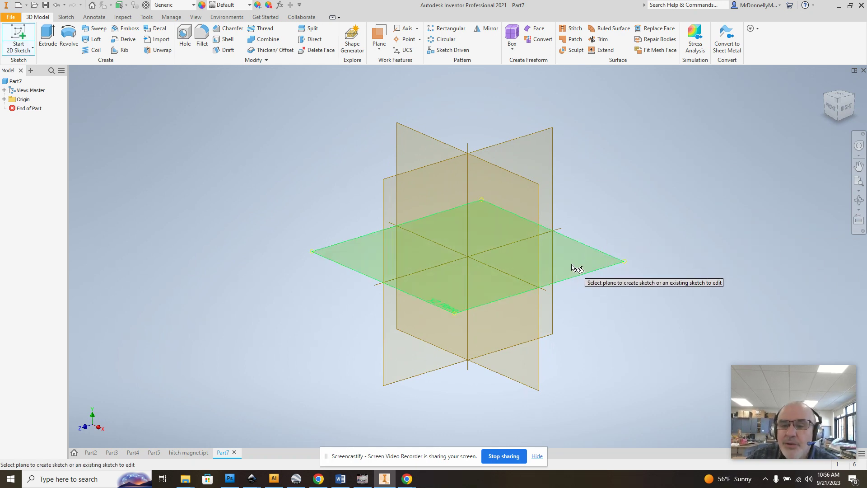
pyautogui.click(572, 265)
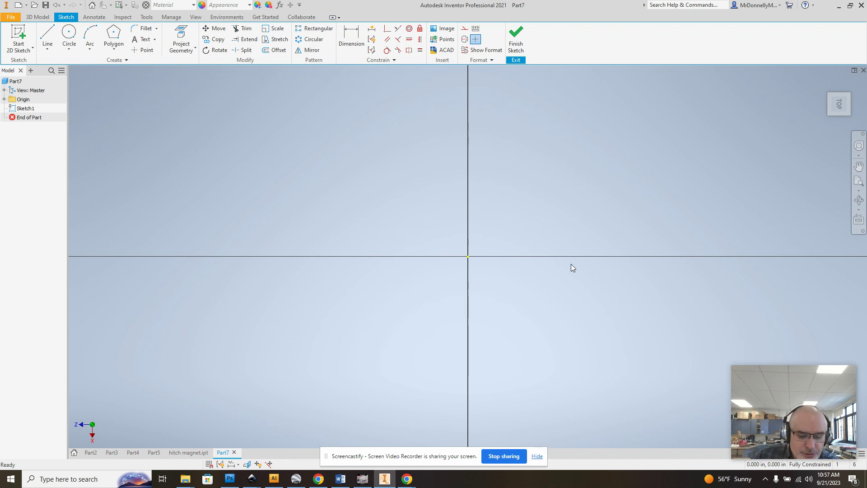
# Sketch a 0.5 in diameter circle centred on the origin and finish the sketch
pyautogui.click(69, 35)
pyautogui.click(465, 257)
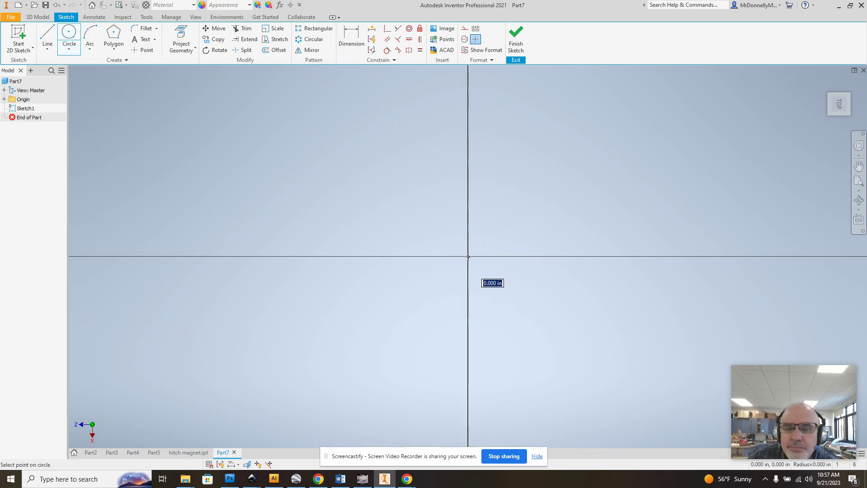
pyautogui.write('00.')
pyautogui.press('BackSpace')
pyautogui.press('BackSpace')
pyautogui.write('.25')
pyautogui.press('Return')
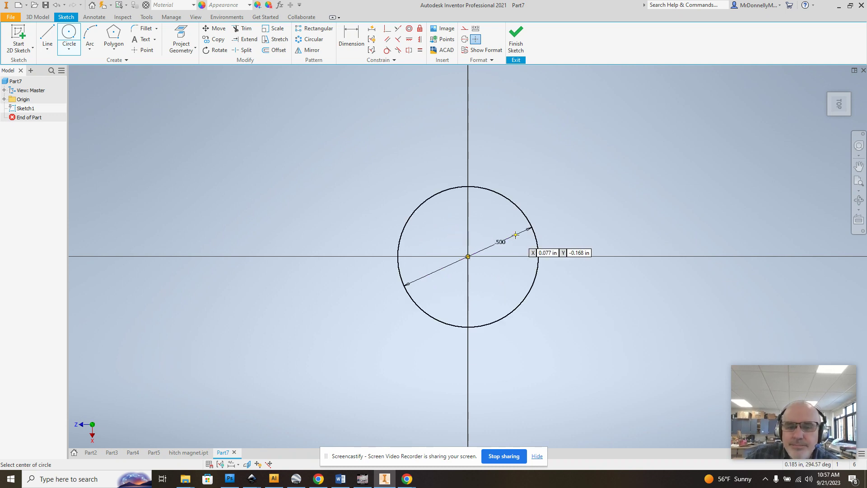
pyautogui.click(516, 37)
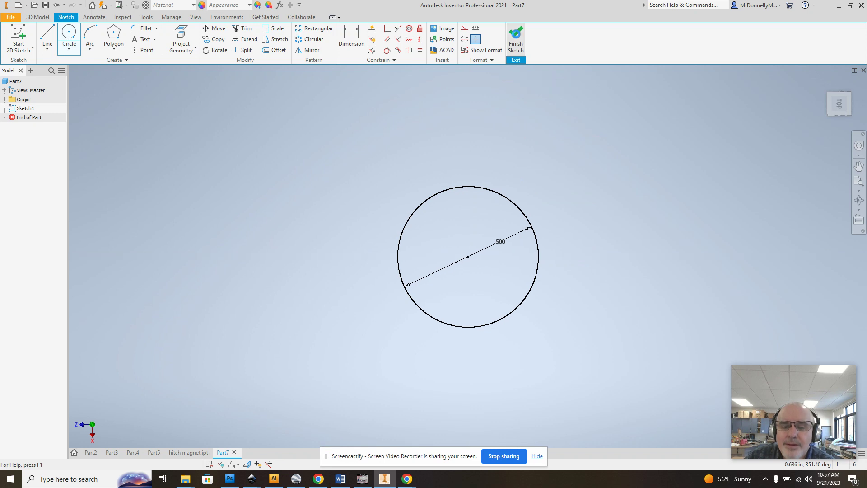
# Extrude the circle upward by 0.25 in into a solid cylinder
pyautogui.write('e')
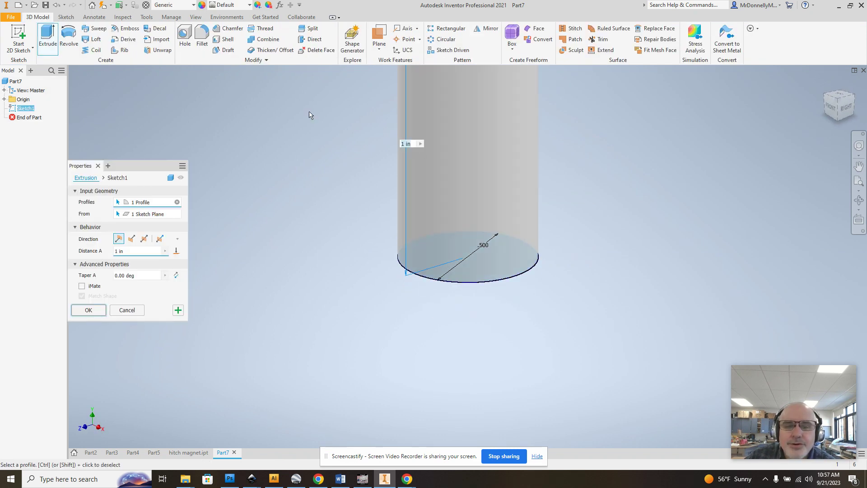
pyautogui.write('0.25')
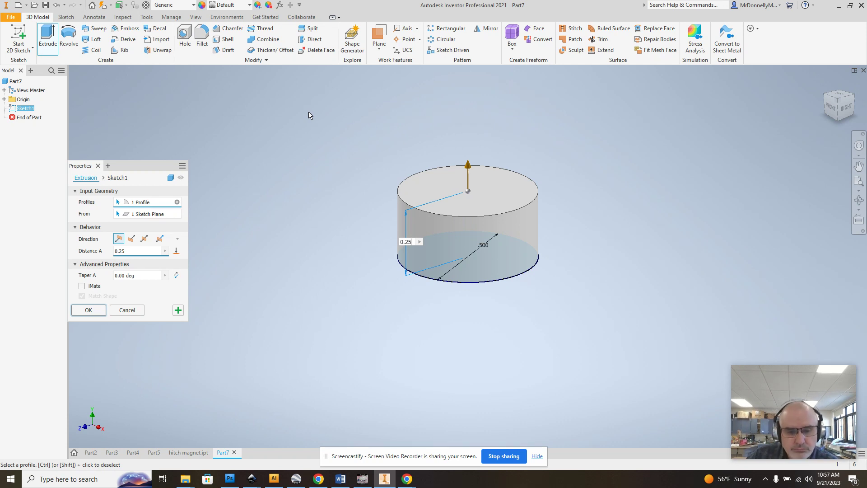
pyautogui.press('Return')
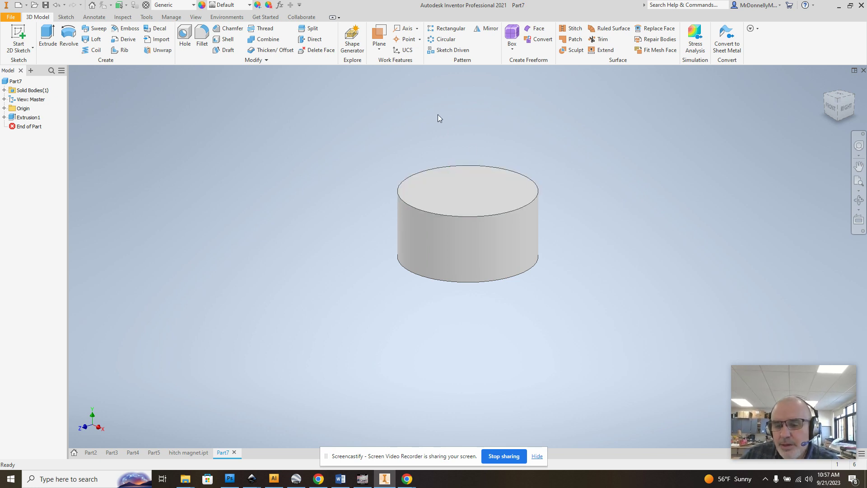
# Create a work plane offset 1.5-0.25 in above the cylinder's top face
pyautogui.click(379, 50)
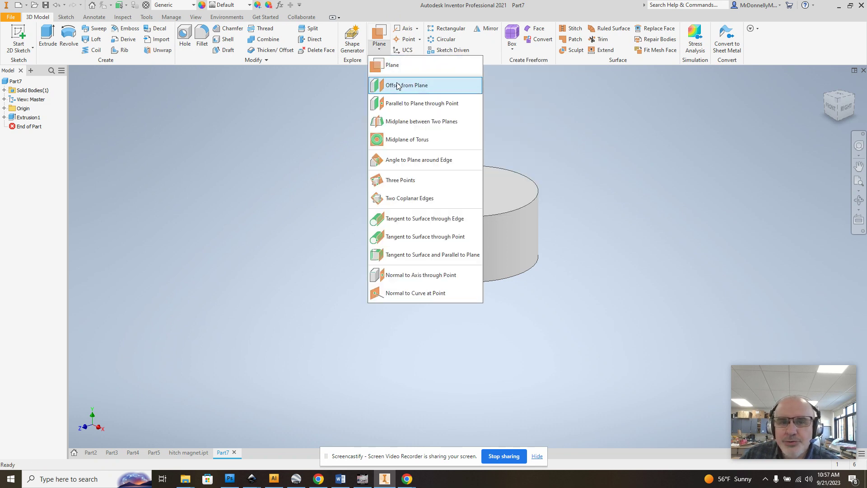
pyautogui.click(413, 95)
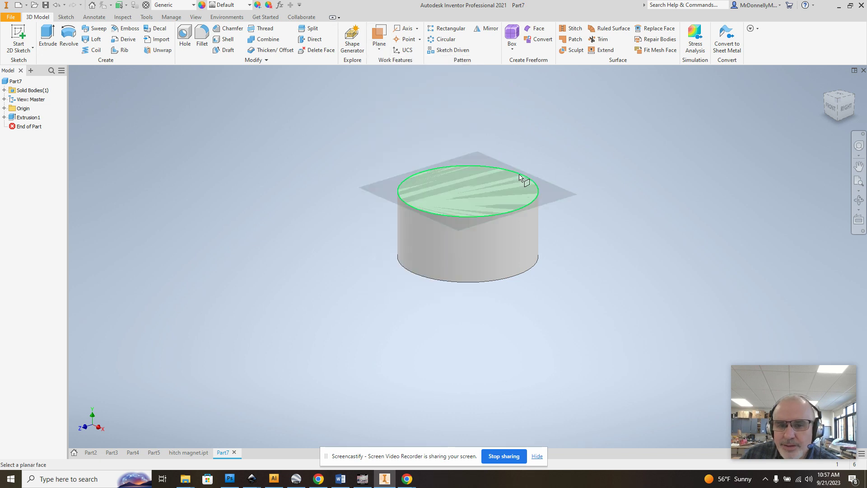
pyautogui.click(488, 180)
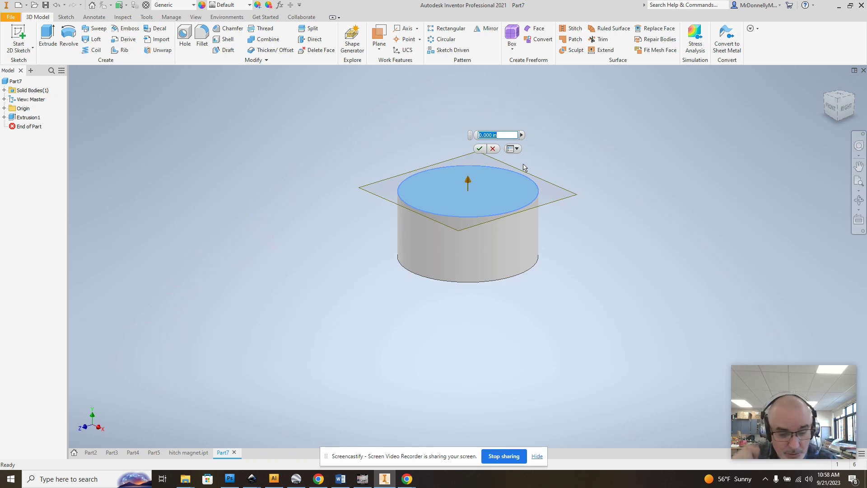
pyautogui.write('1.5')
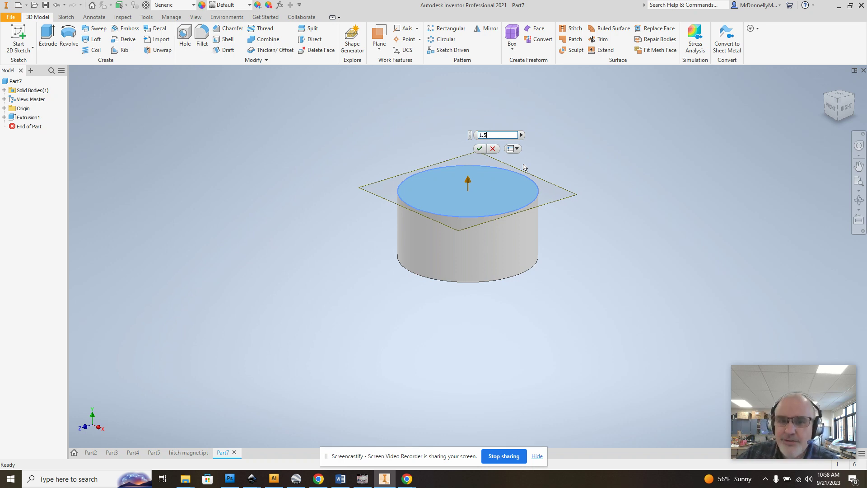
pyautogui.write('-')
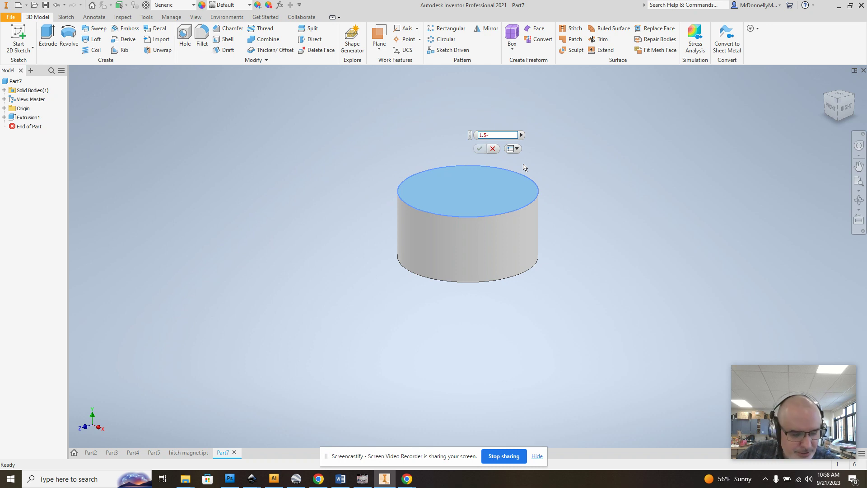
pyautogui.write('0.25')
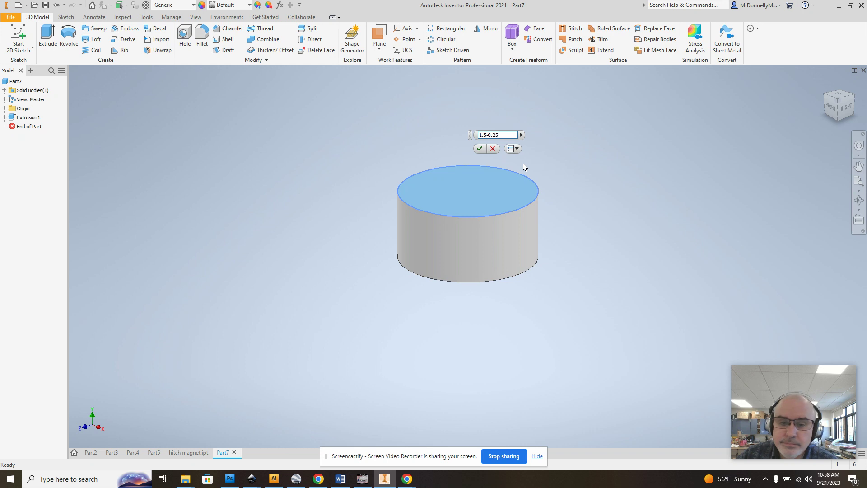
pyautogui.press('Return')
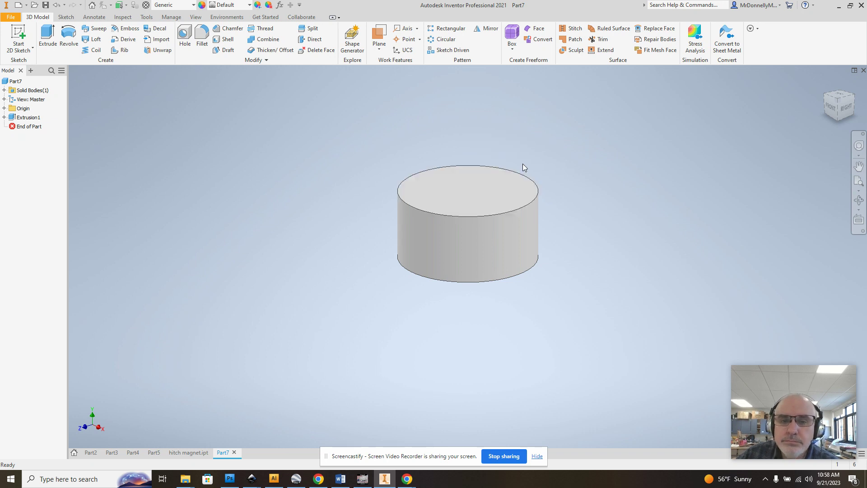
# Start a 2D sketch on the offset work plane above the cylinder
pyautogui.click(827, 88)
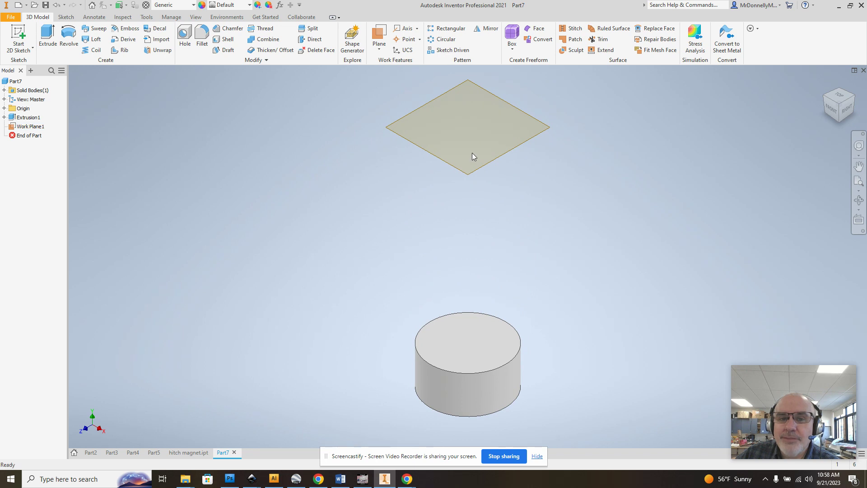
pyautogui.click(462, 174)
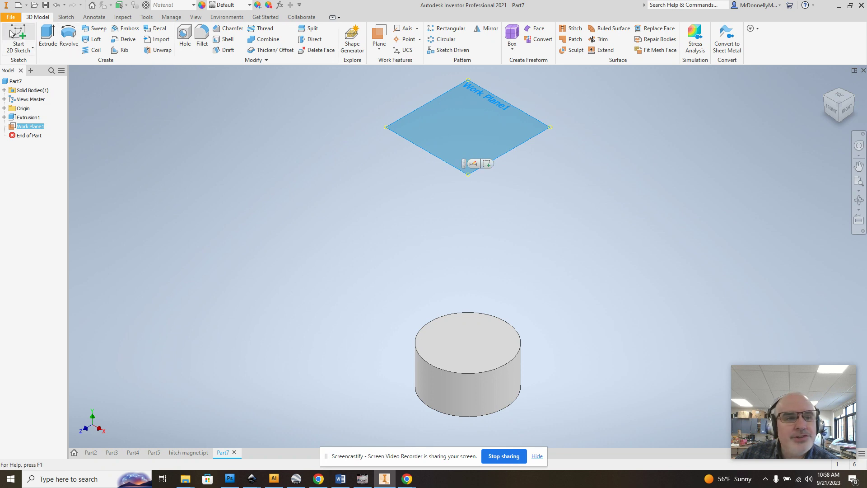
pyautogui.click(23, 33)
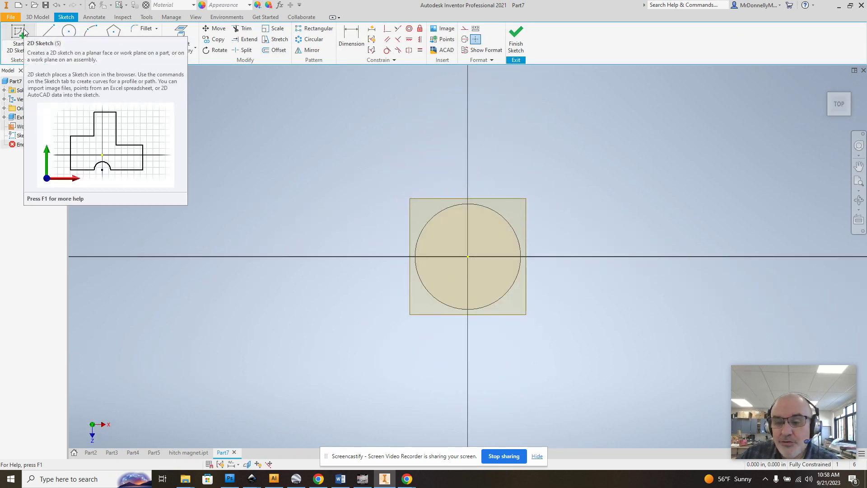
# Draw a 1.25 in diameter circle centred on the origin and finish the sketch
pyautogui.click(68, 36)
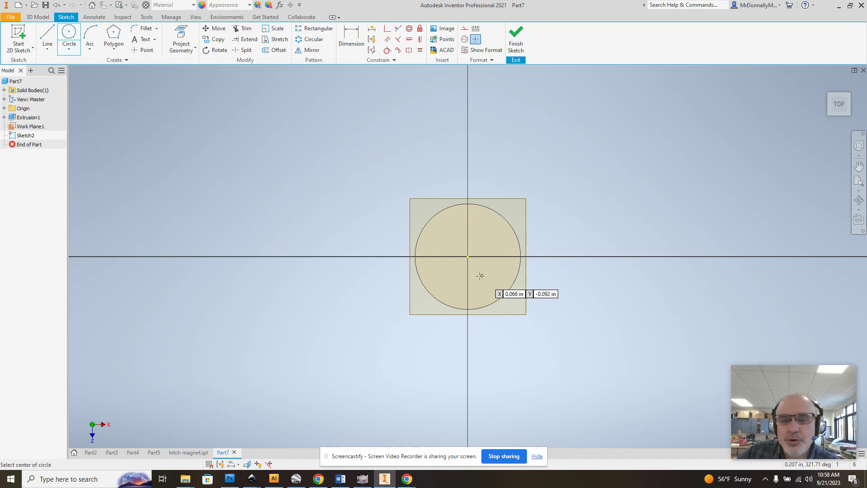
pyautogui.click(468, 256)
pyautogui.write('1.25')
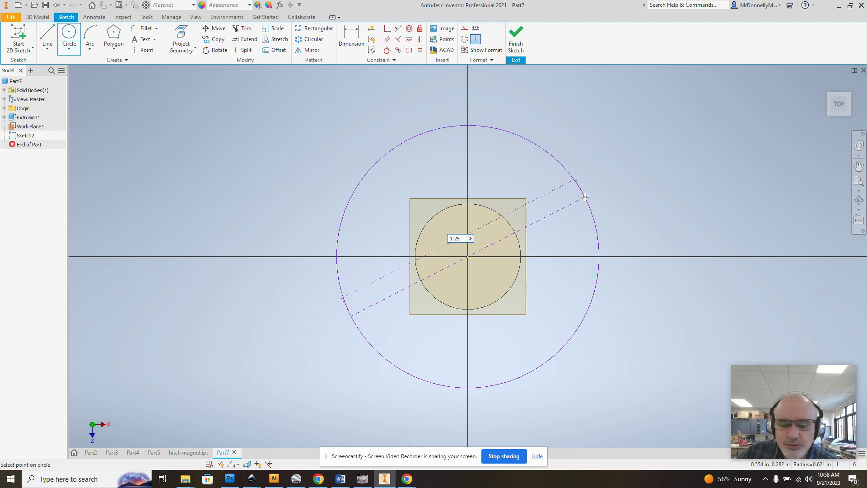
pyautogui.press('Return')
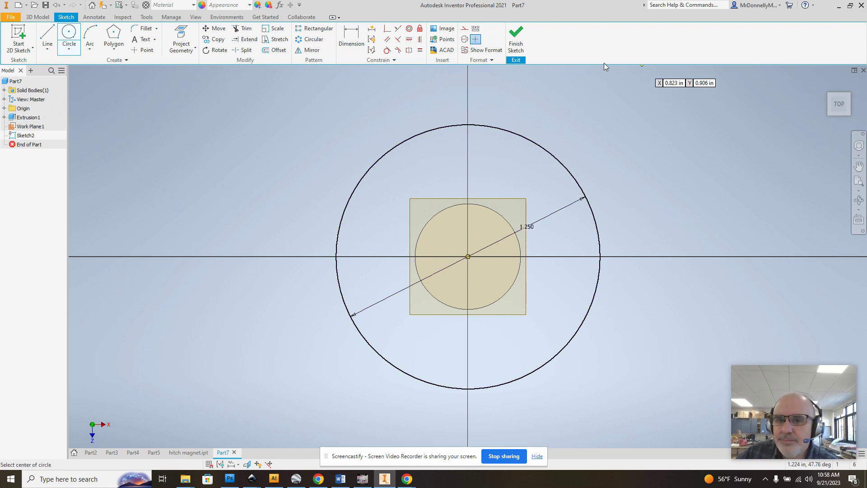
pyautogui.click(516, 38)
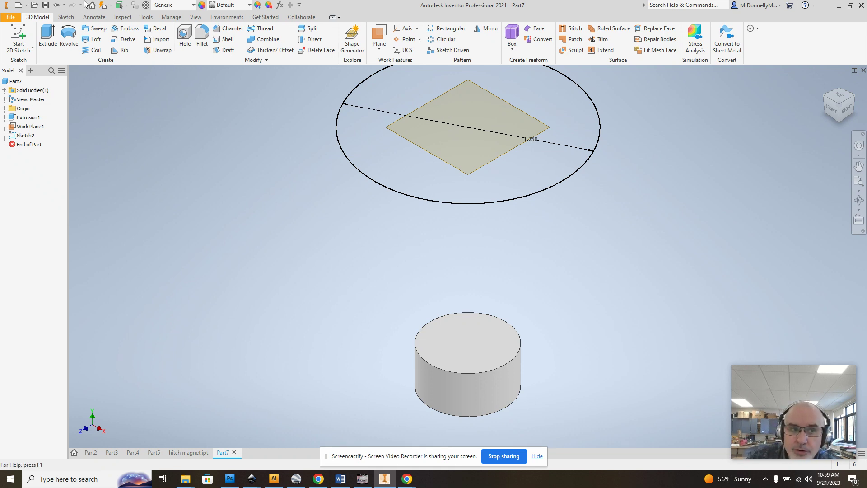
# Loft a solid between the 1.25 in circle and the top edge of the cylinder
pyautogui.click(94, 40)
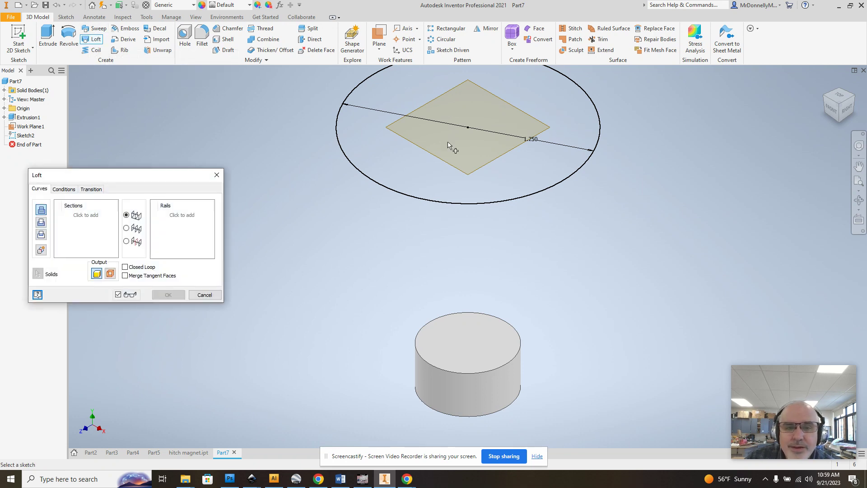
pyautogui.click(545, 191)
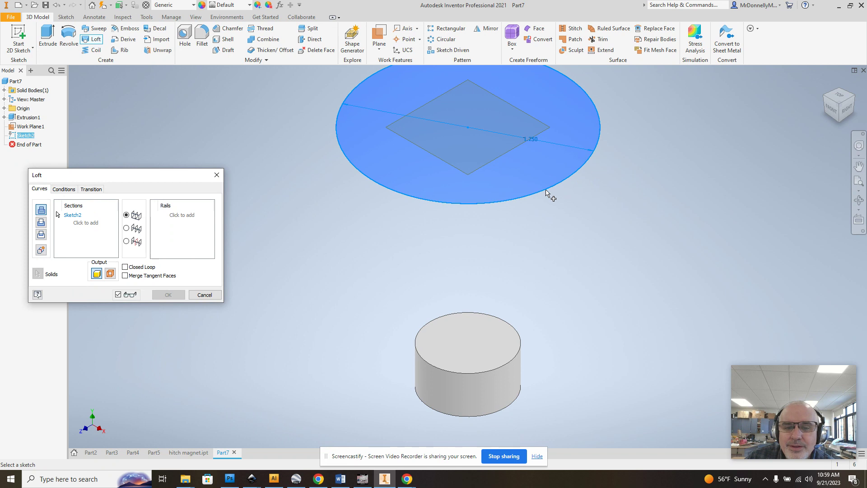
pyautogui.click(519, 333)
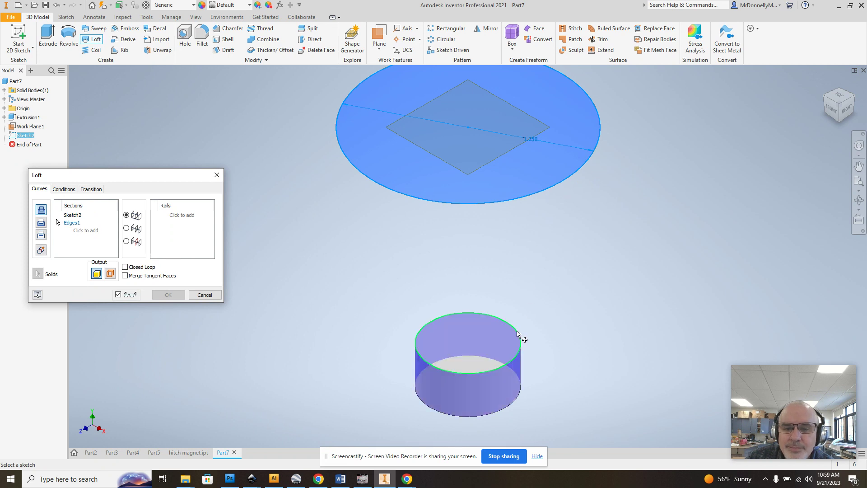
pyautogui.click(167, 295)
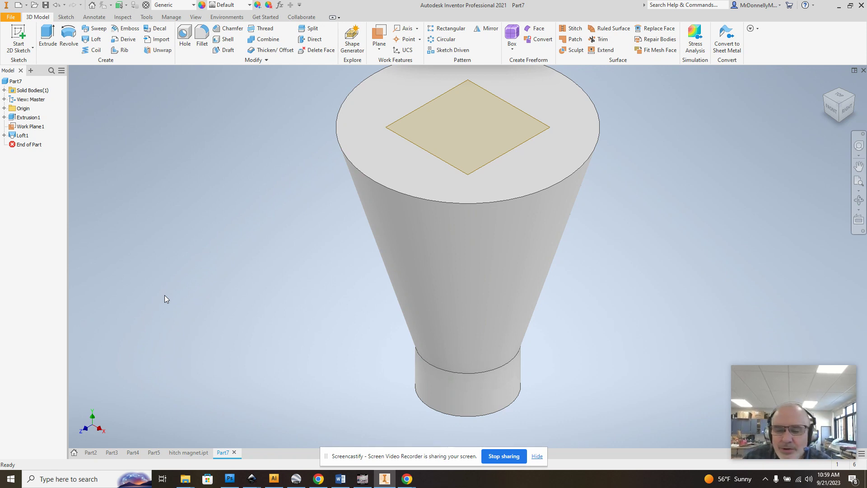
# Start a sketch on the loft's top face, project the face's circular edge into it and finish the sketch
pyautogui.click(559, 154)
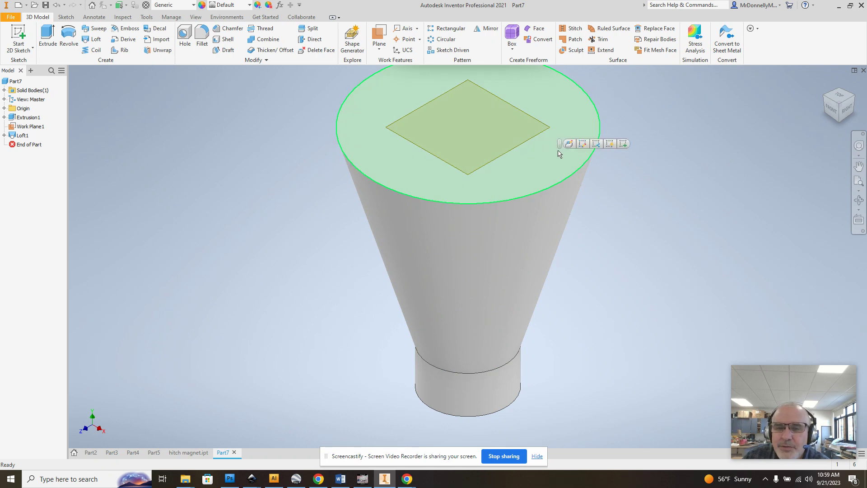
pyautogui.click(625, 144)
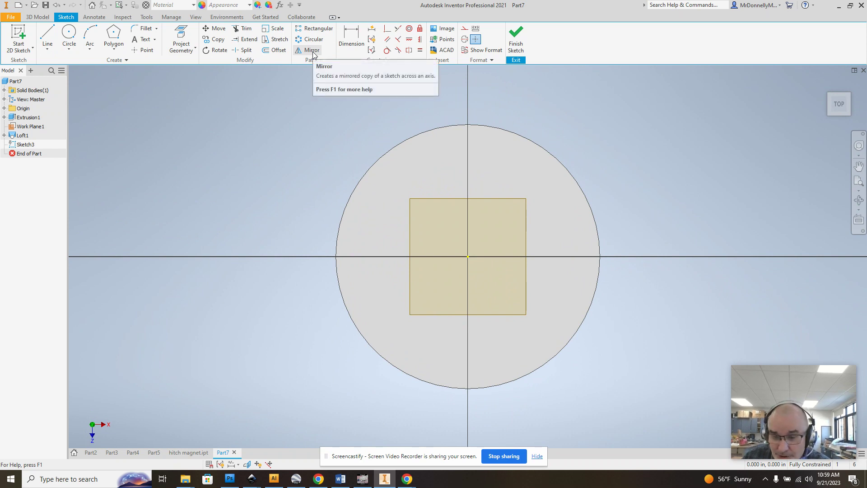
pyautogui.click(181, 40)
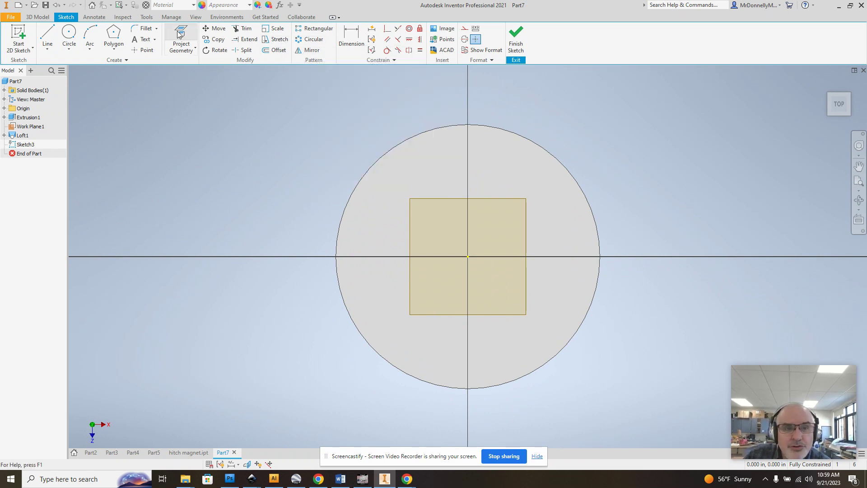
pyautogui.click(406, 144)
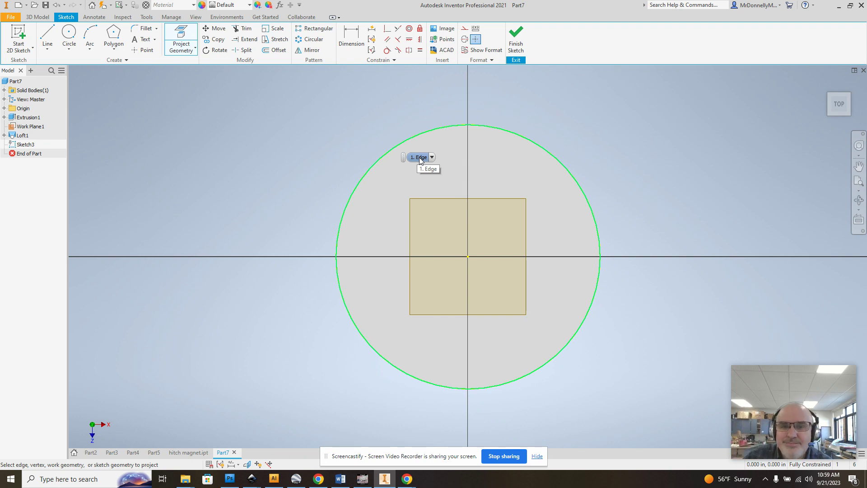
pyautogui.click(516, 40)
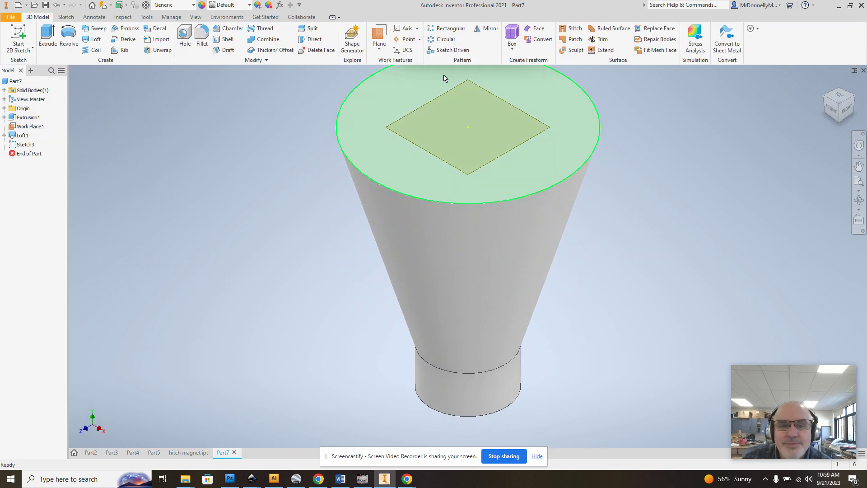
# Extrude the loft's top face profile upward by 0.25 in with a taper of -15 degrees
pyautogui.click(48, 38)
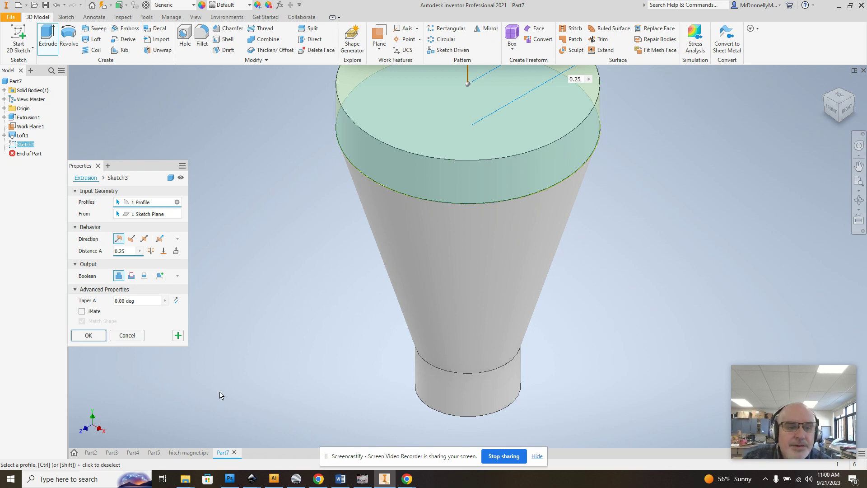
pyautogui.click(144, 301)
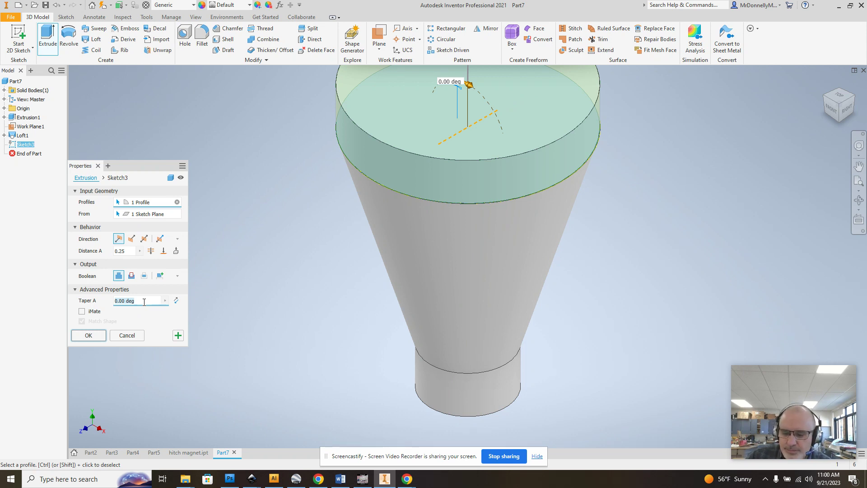
pyautogui.write('15')
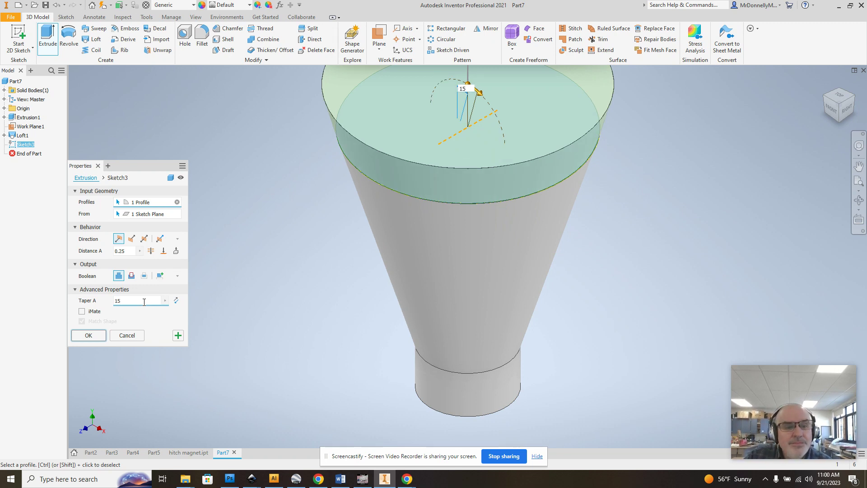
pyautogui.write('-')
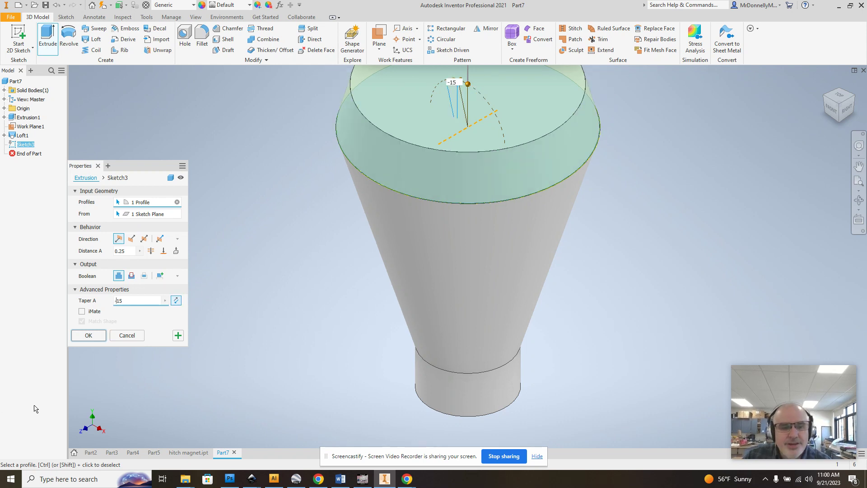
pyautogui.click(88, 335)
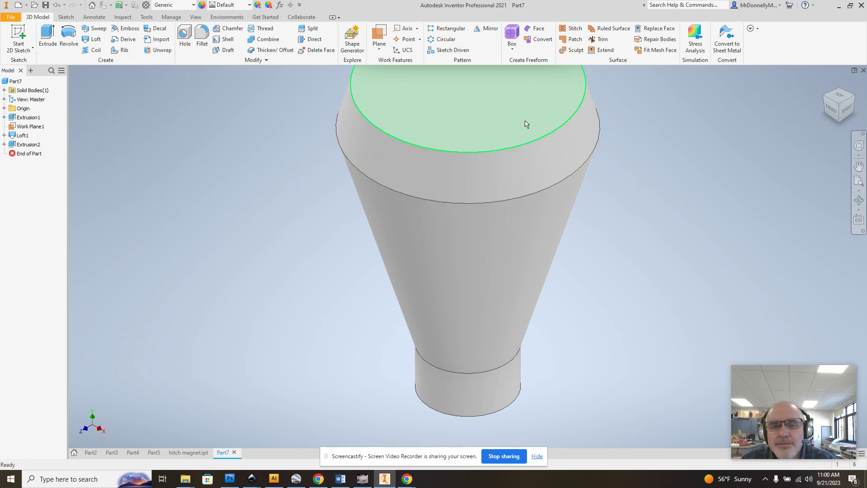
# Sketch a 0.875 in diameter circle centred on the origin on the tapered section's top face and finish the sketch
pyautogui.click(493, 126)
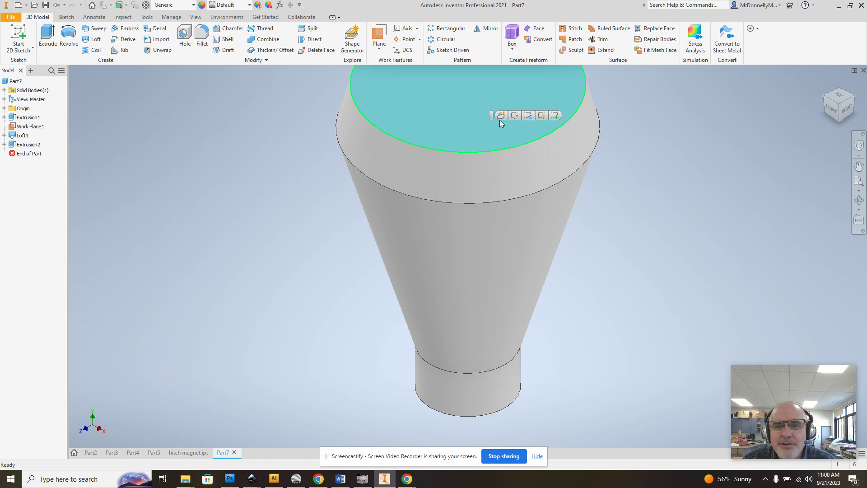
pyautogui.click(555, 116)
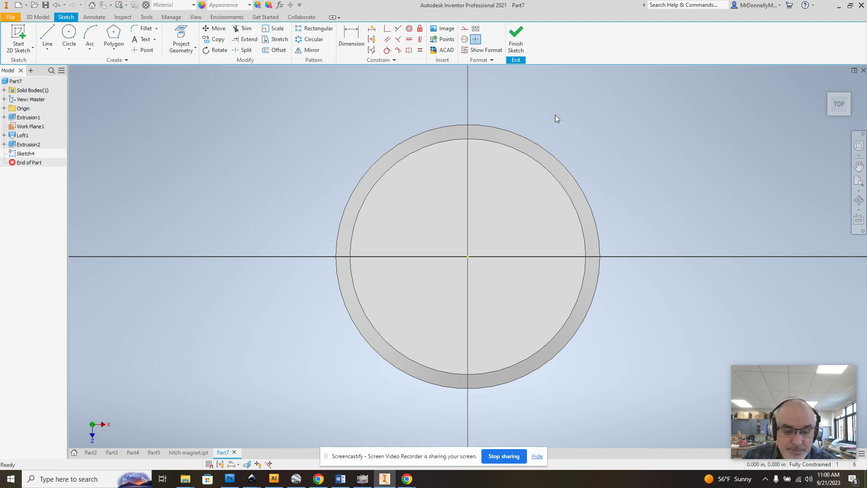
pyautogui.click(68, 36)
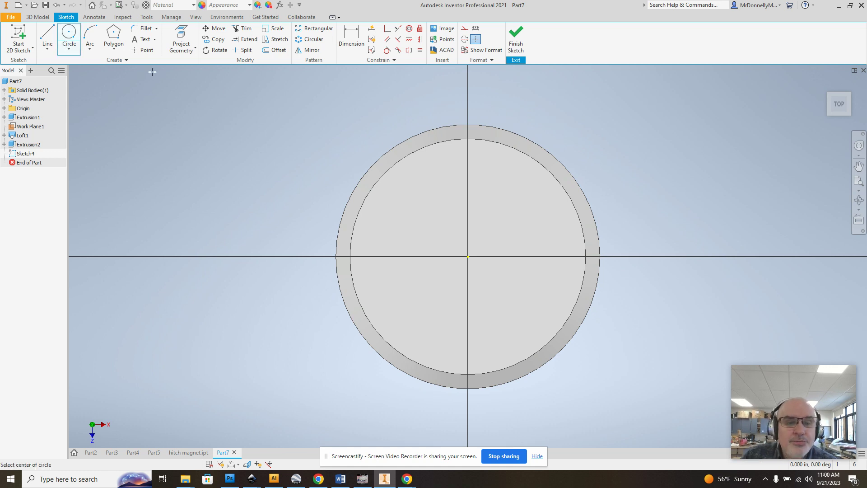
pyautogui.click(468, 257)
pyautogui.write('0.875')
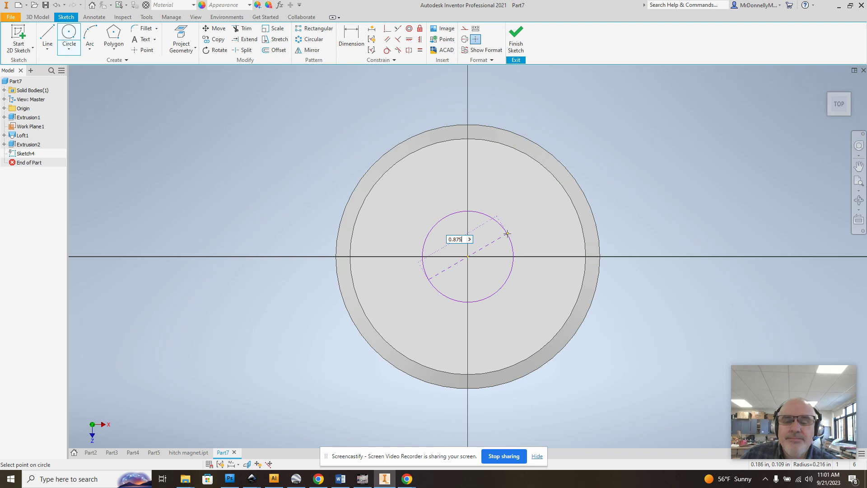
pyautogui.press('Return')
pyautogui.click(516, 40)
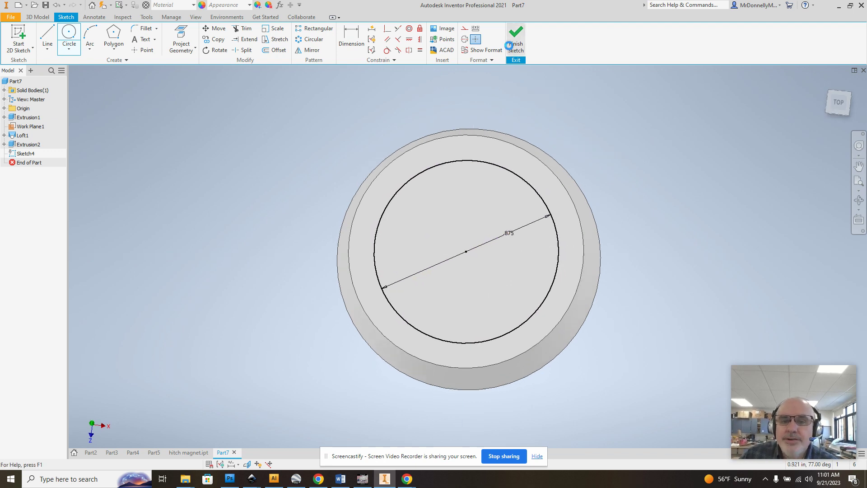
# Cut the 0.875 in circle 0.375 in down into the body as a round pocket
pyautogui.click(47, 39)
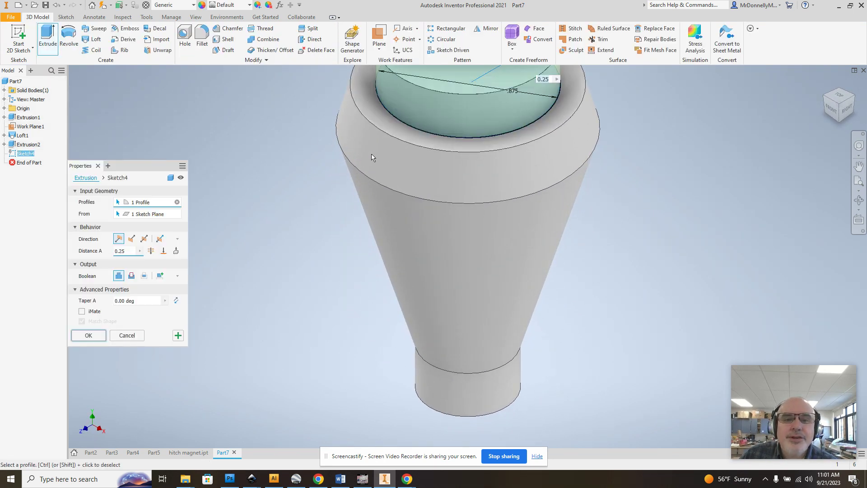
pyautogui.click(132, 239)
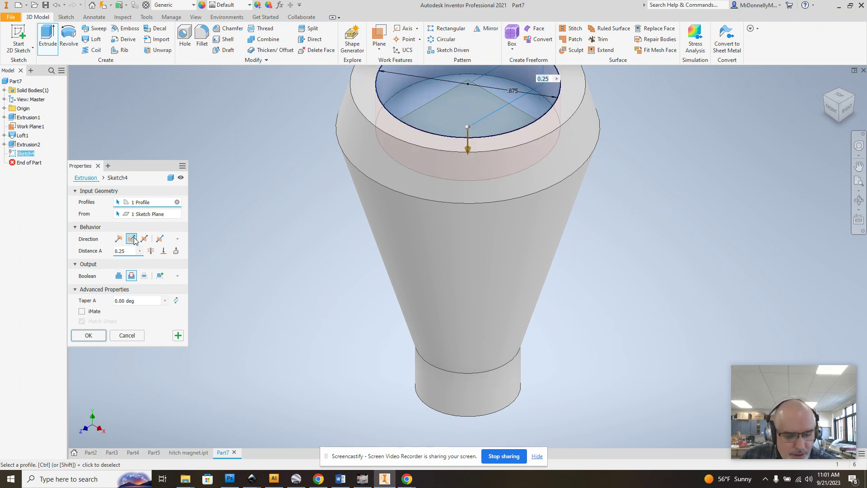
pyautogui.write('0.375')
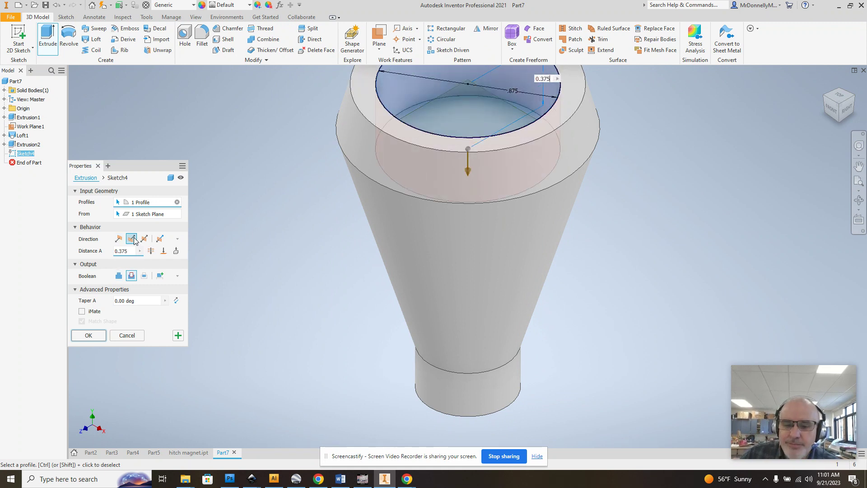
pyautogui.press('Return')
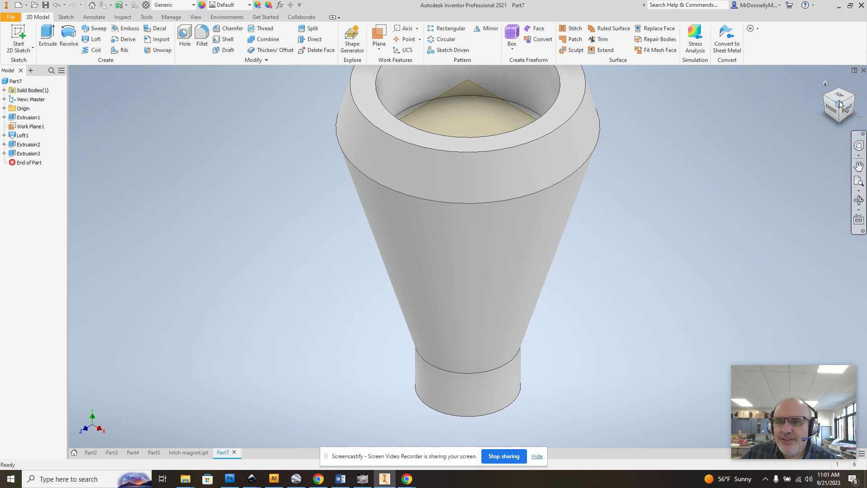
# Sketch a 3/8 in diameter circle centred on the origin on the pocket's floor and finish the sketch
pyautogui.moveTo(840, 105); pyautogui.dragTo(838, 125)
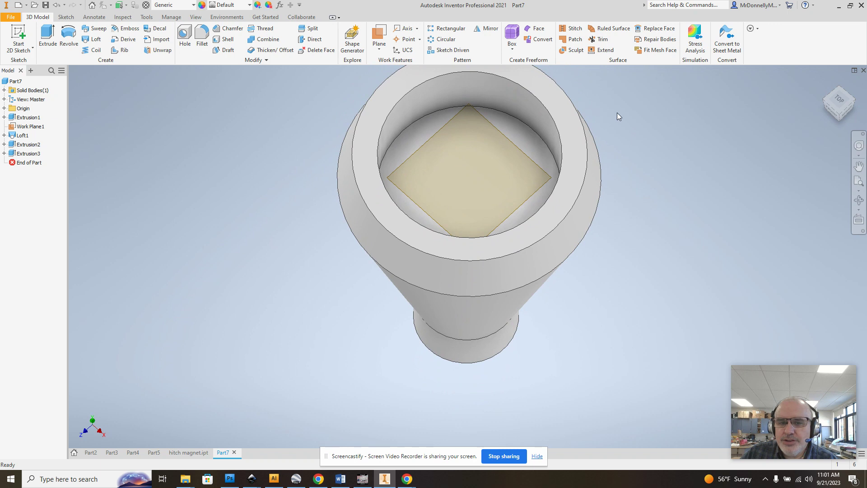
pyautogui.click(516, 141)
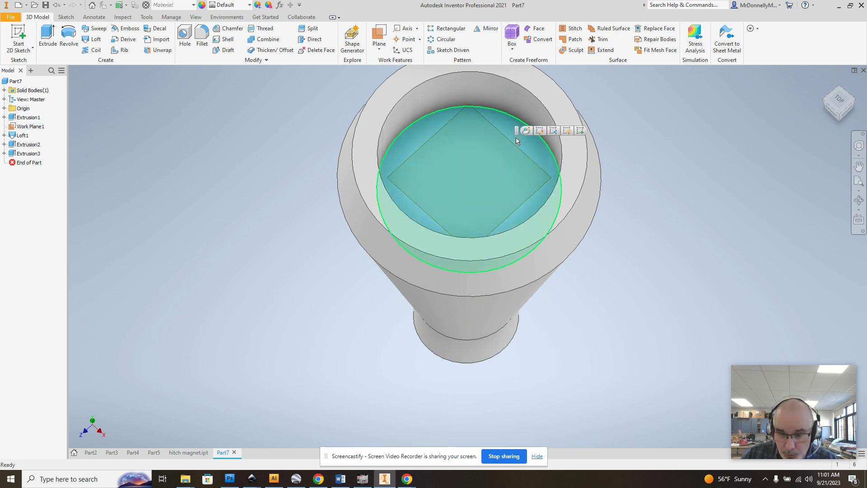
pyautogui.moveTo(530, 151)
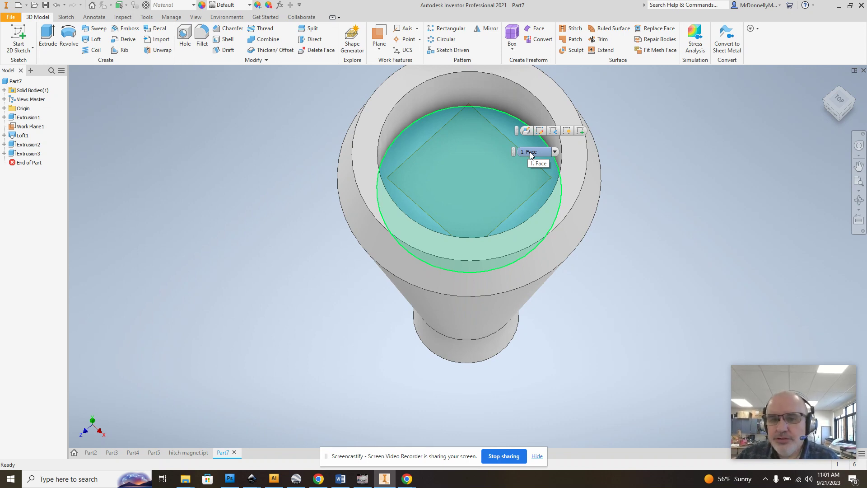
pyautogui.click(526, 130)
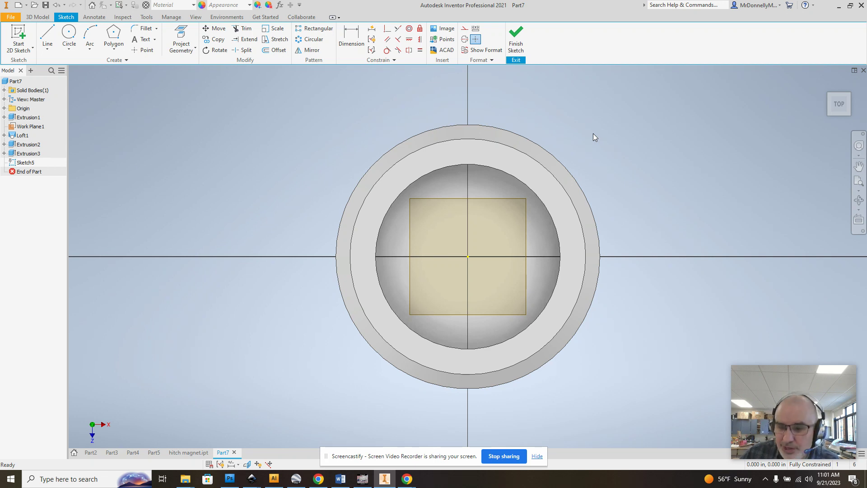
pyautogui.click(69, 36)
pyautogui.click(467, 257)
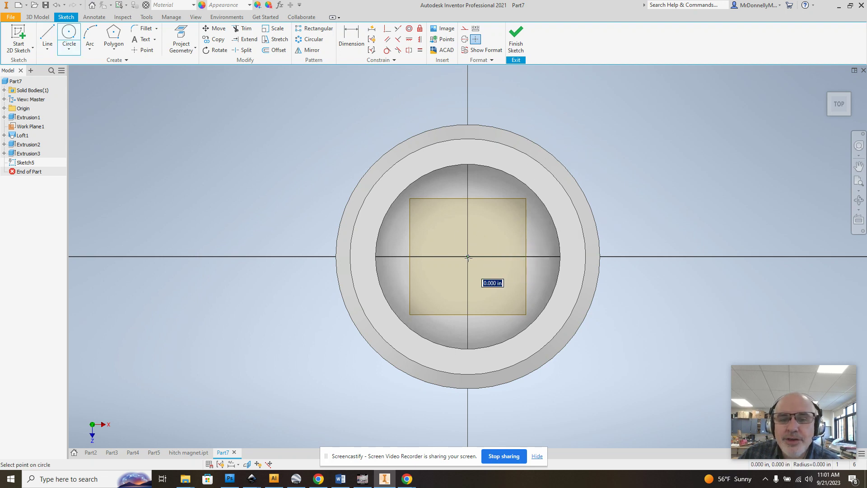
pyautogui.write('3/8')
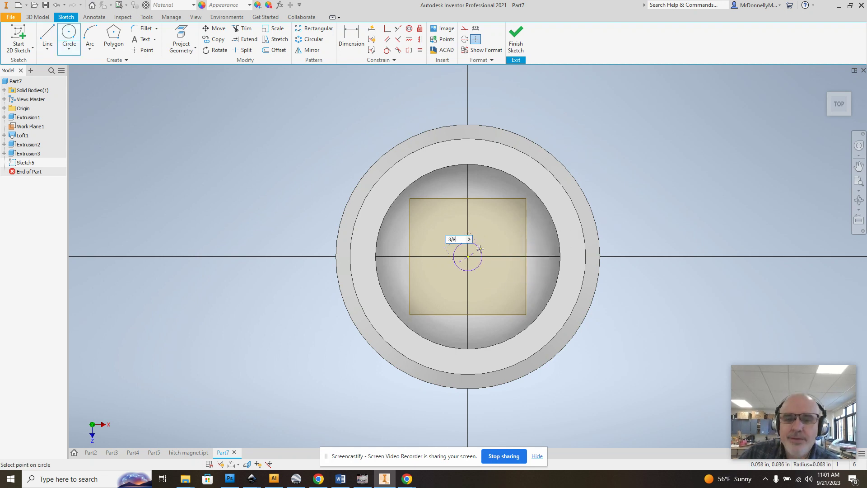
pyautogui.press('Return')
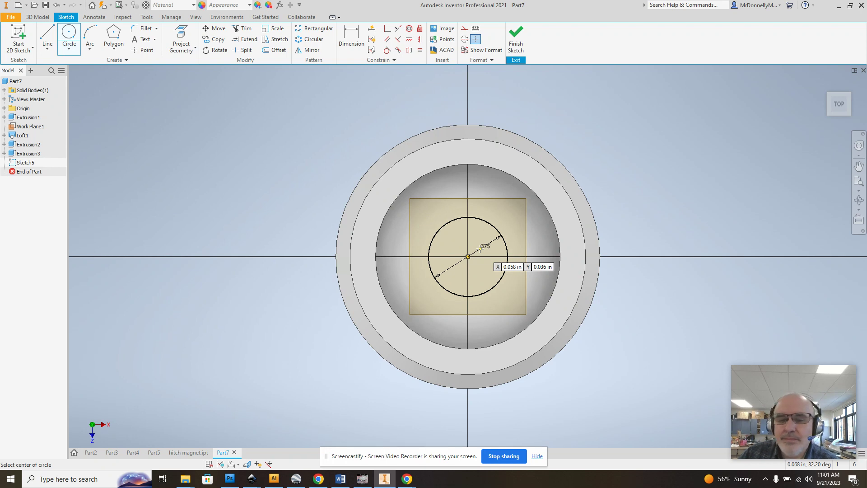
pyautogui.click(516, 59)
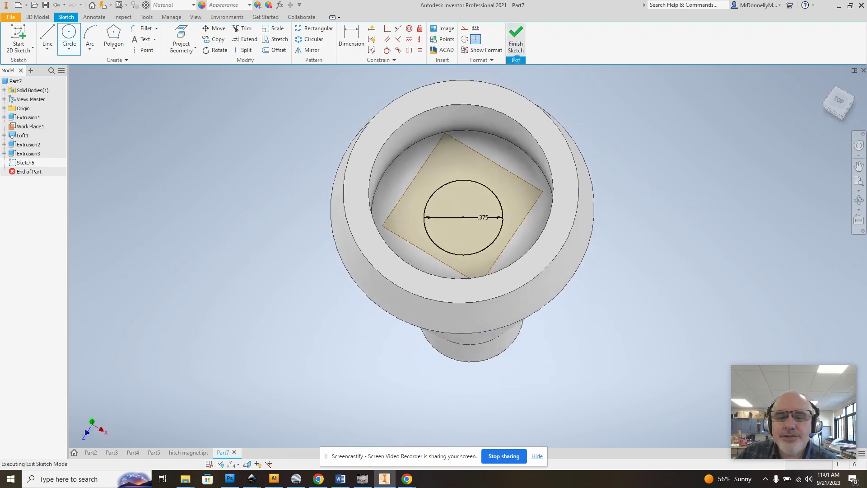
# Cut the 3/8 in circle 1 in down from the pocket floor into the smokestack body
pyautogui.click(48, 38)
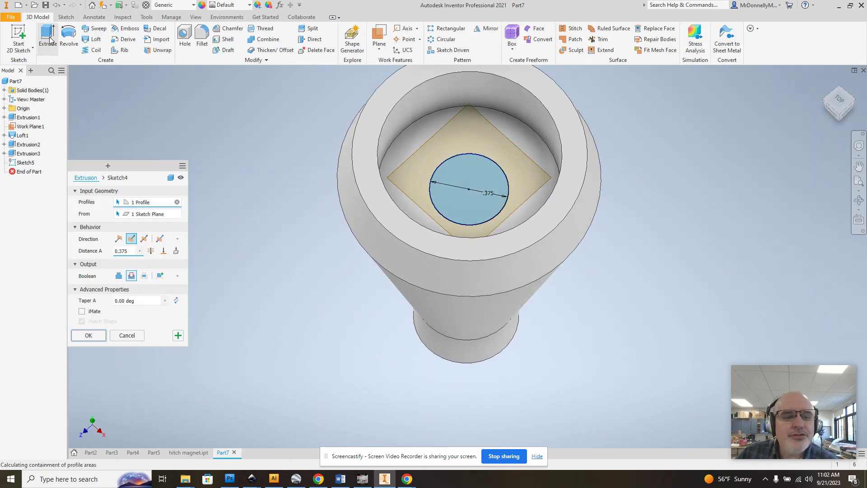
pyautogui.click(131, 238)
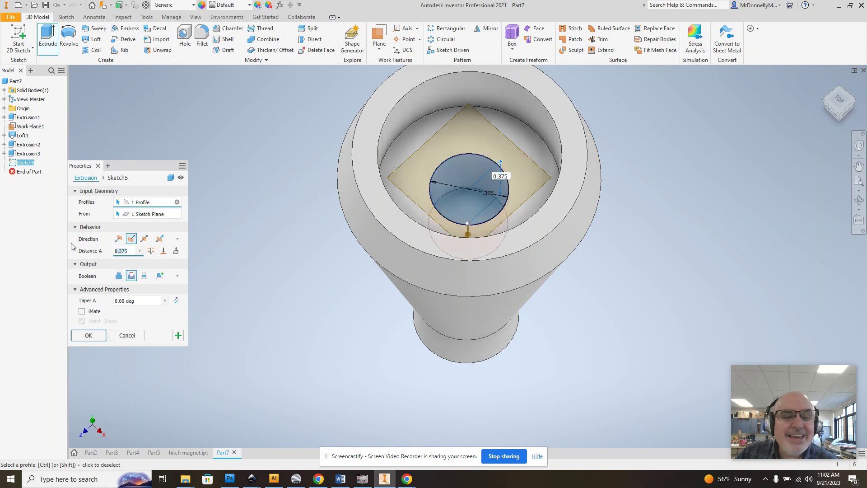
pyautogui.write('1')
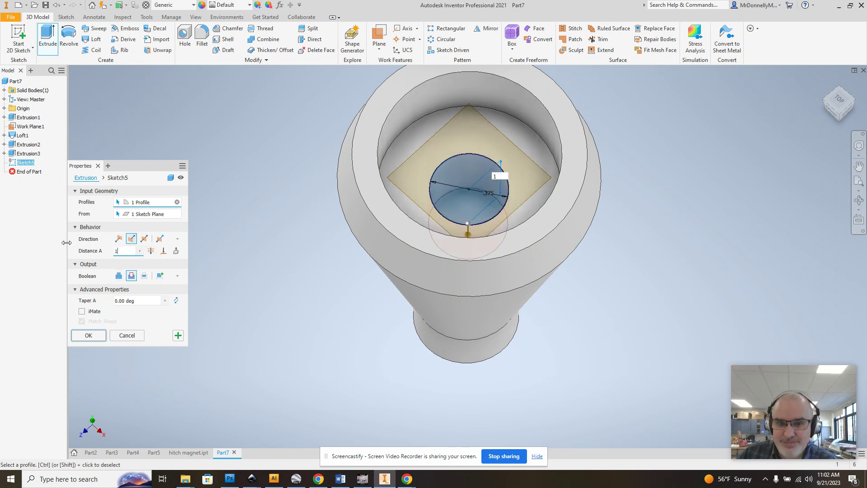
pyautogui.click(840, 118)
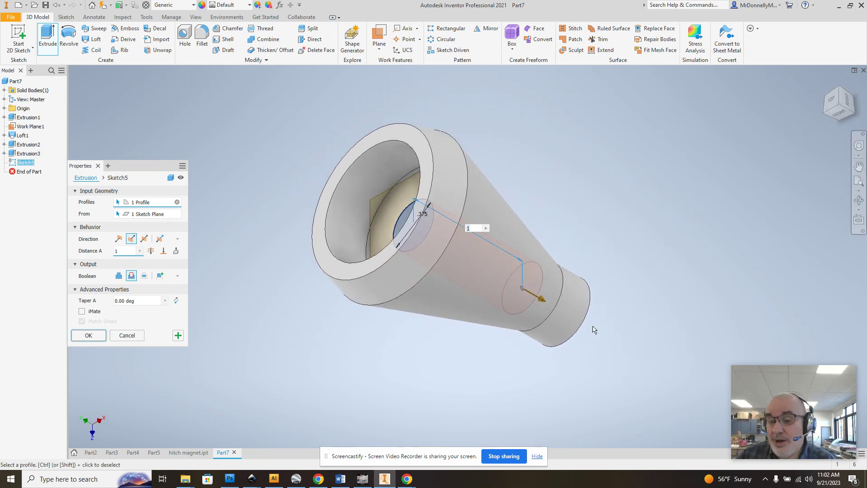
pyautogui.click(80, 336)
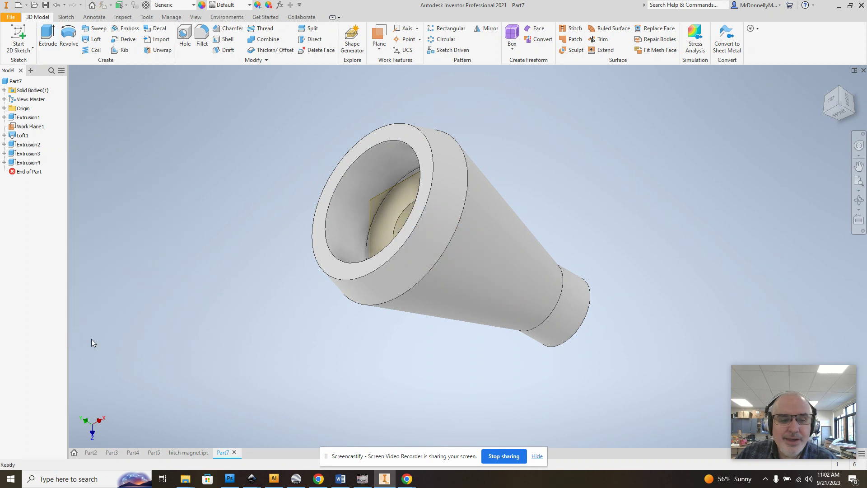
# Save the part under the file name smokestack
pyautogui.click(10, 17)
pyautogui.click(35, 118)
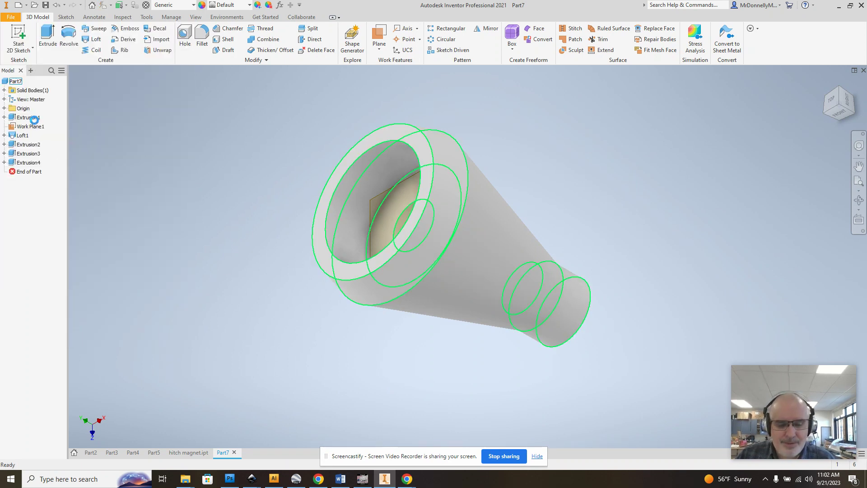
pyautogui.write('smokestack')
pyautogui.press('Return')
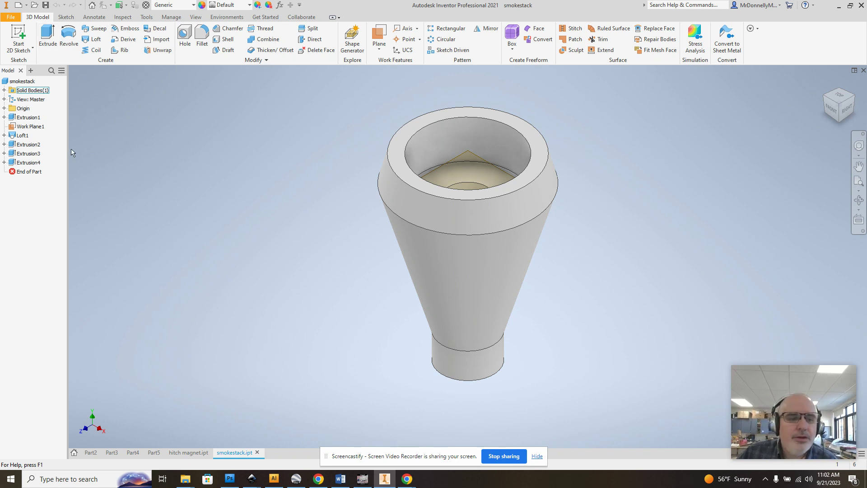
# Create a new part and start a 2D sketch on the front-facing XY origin plane
pyautogui.click(74, 452)
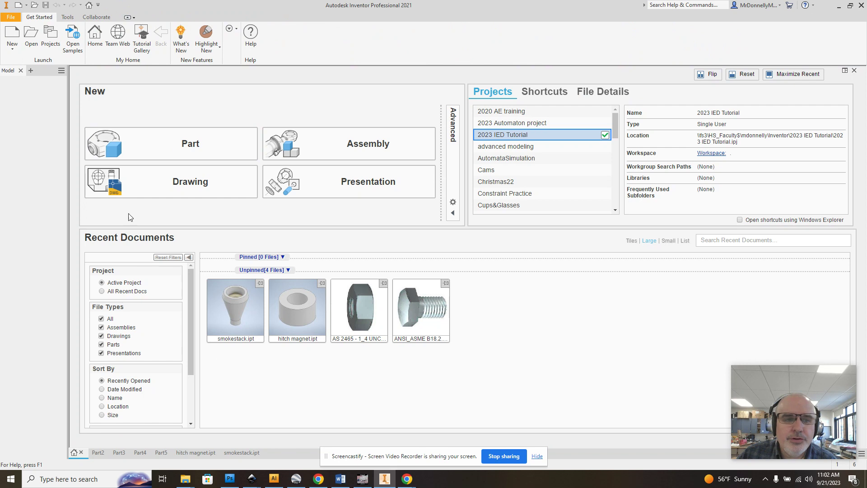
pyautogui.click(151, 147)
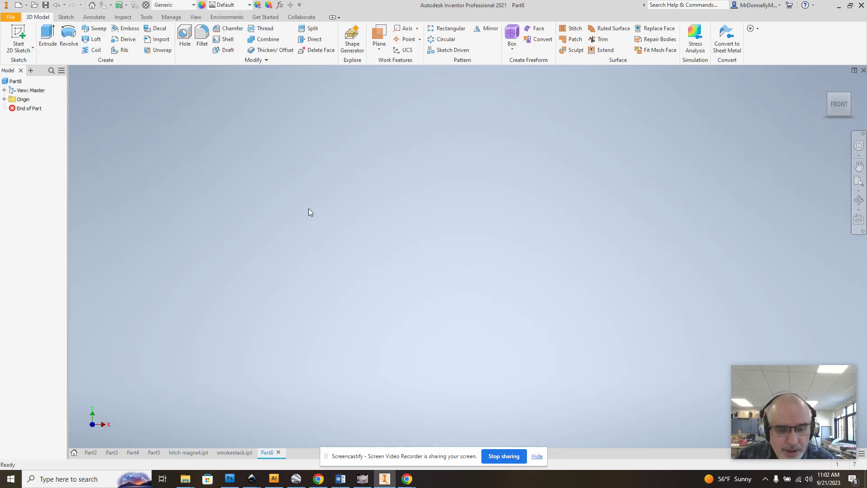
pyautogui.click(15, 36)
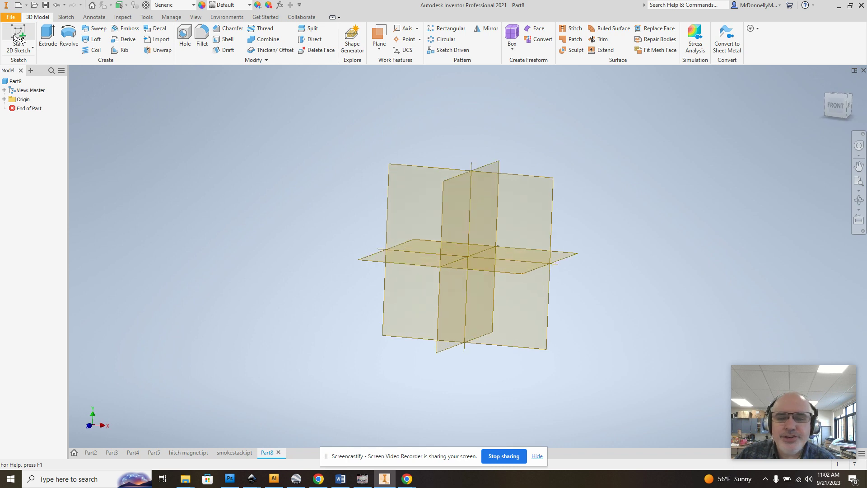
pyautogui.click(530, 194)
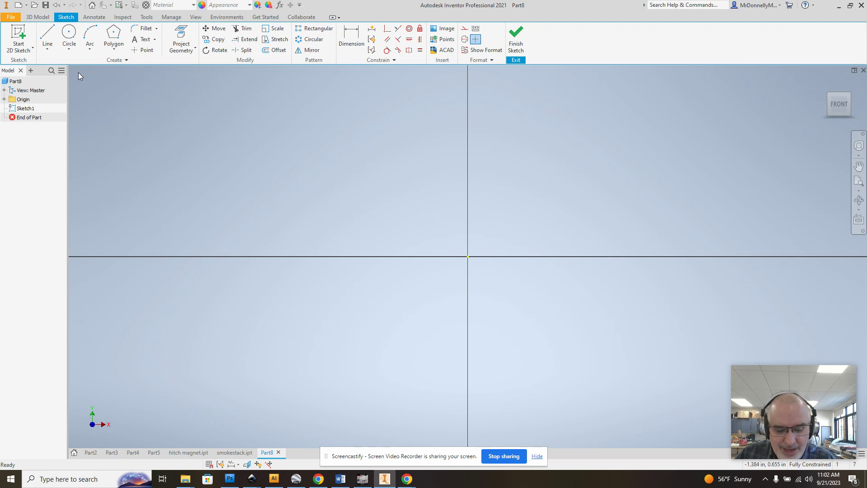
# Draw a 0.65 in line vertically upward from the sketch origin
pyautogui.click(52, 40)
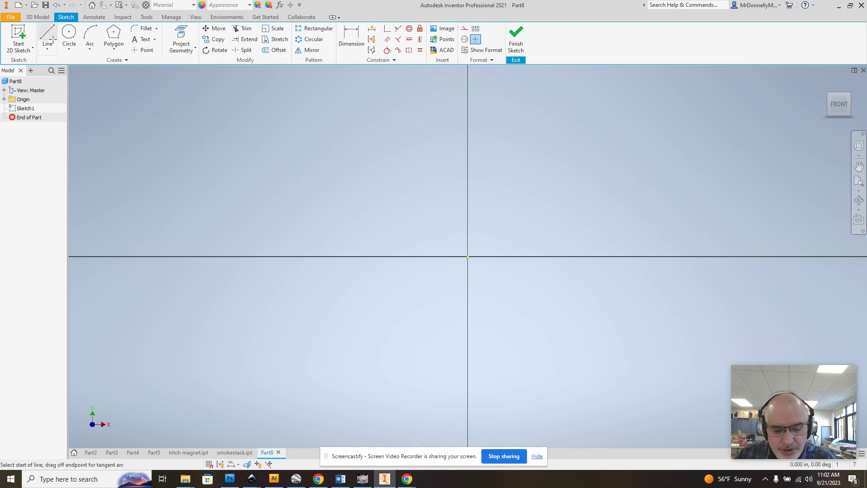
pyautogui.click(467, 257)
pyautogui.write('0.6')
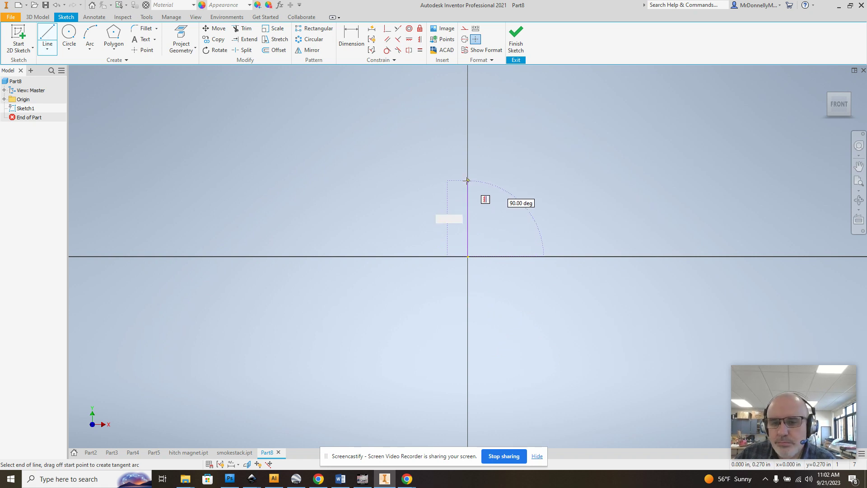
pyautogui.write('5')
pyautogui.press('Return')
pyautogui.rightClick(468, 182)
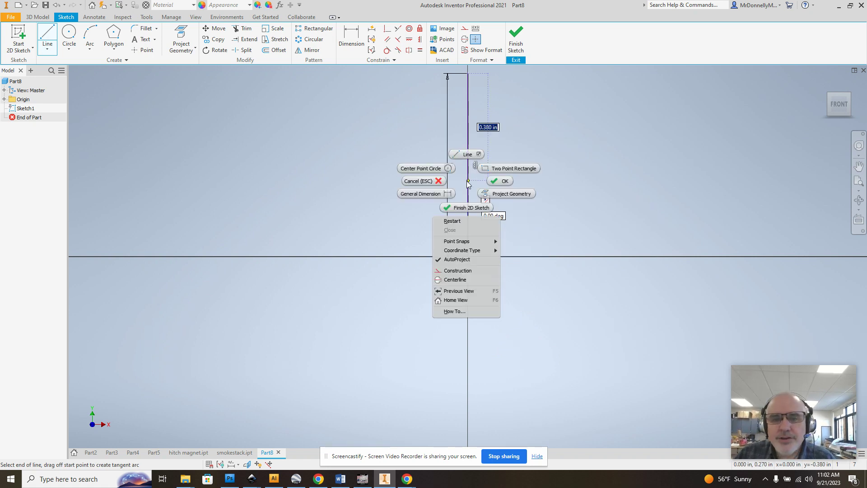
pyautogui.click(492, 181)
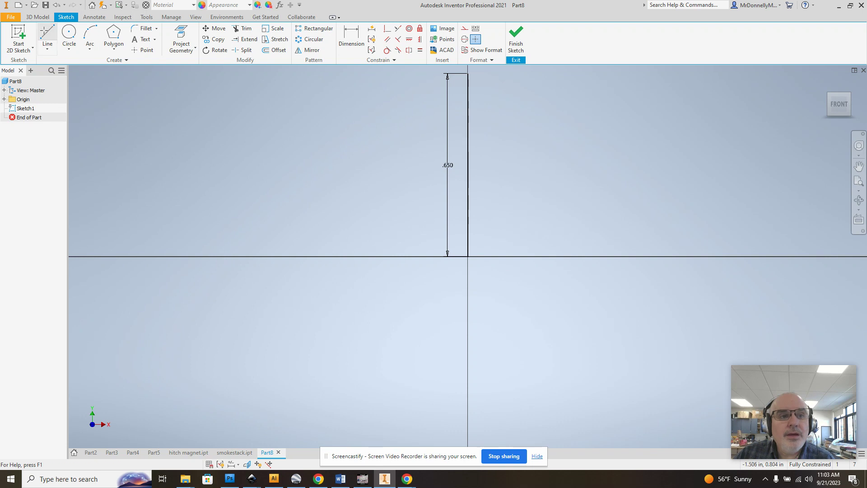
# Draw a 0.125 in horizontal line from the origin along the positive X axis
pyautogui.click(47, 36)
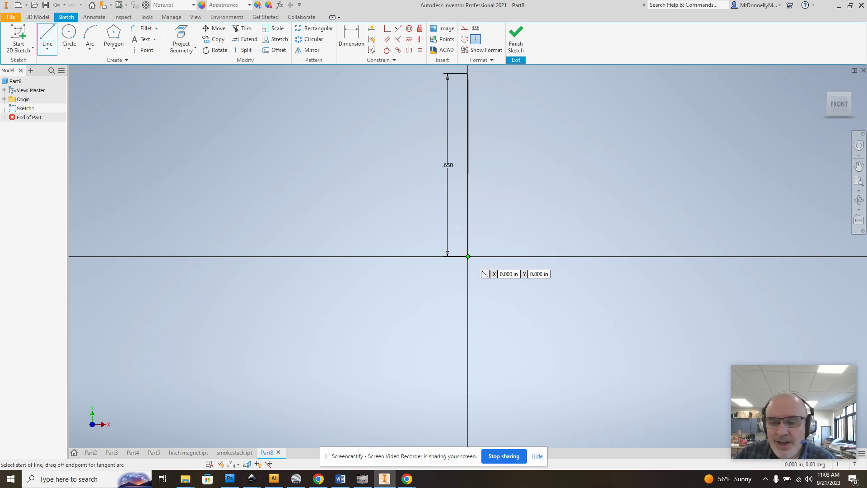
pyautogui.click(468, 256)
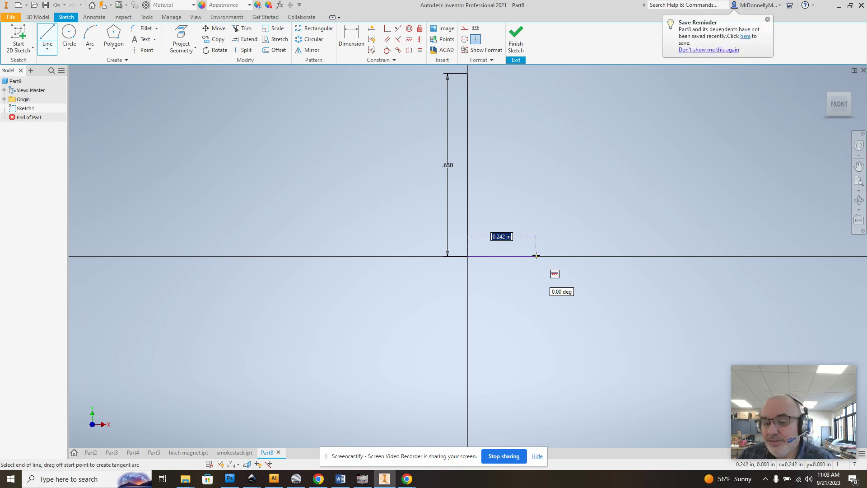
pyautogui.write('0.125')
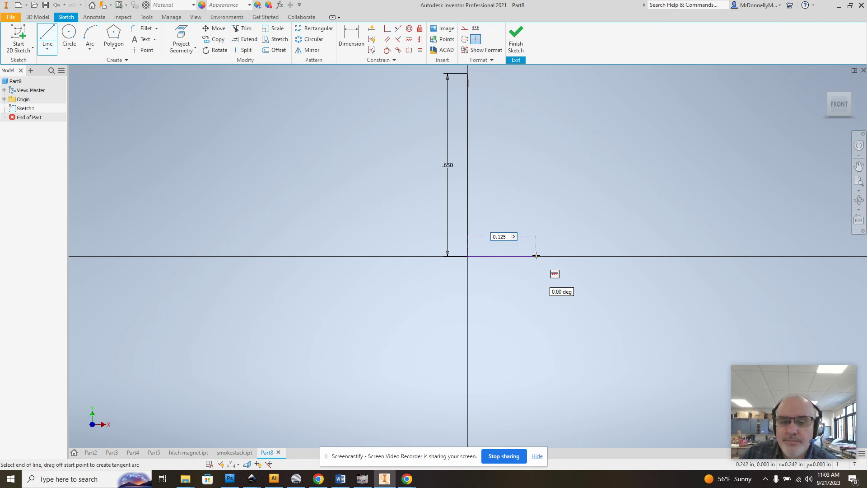
pyautogui.press('Return')
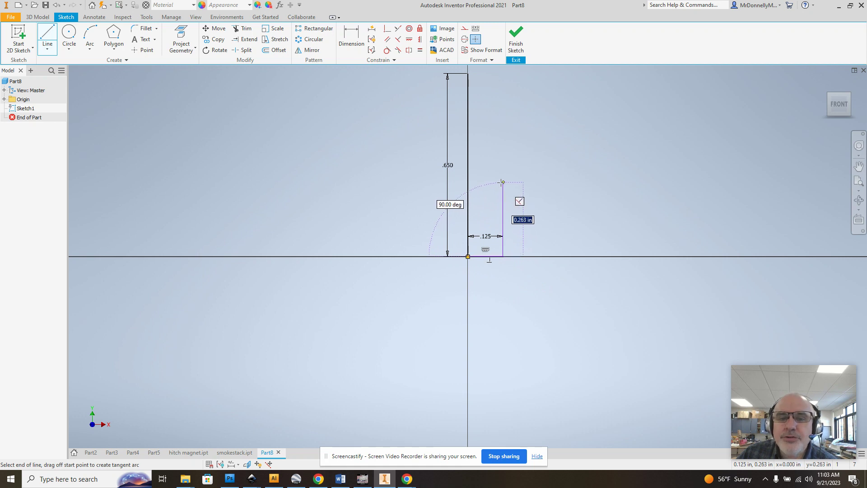
pyautogui.write('0.5')
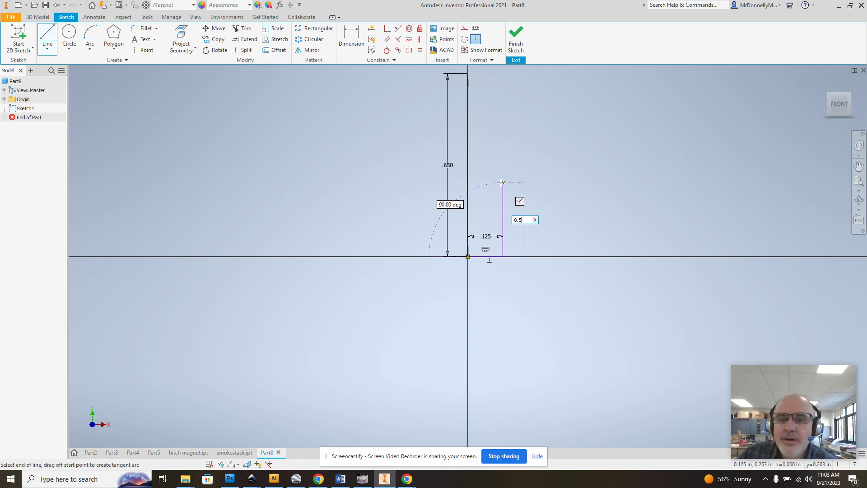
pyautogui.rightClick(502, 183)
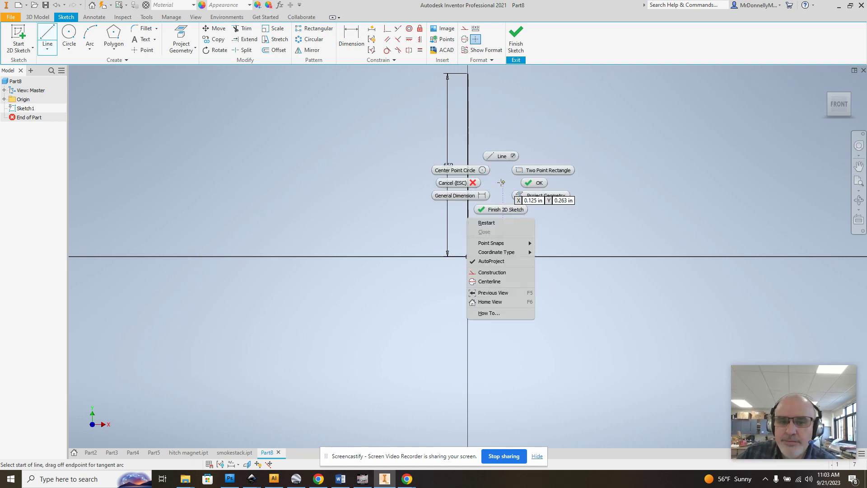
pyautogui.click(535, 183)
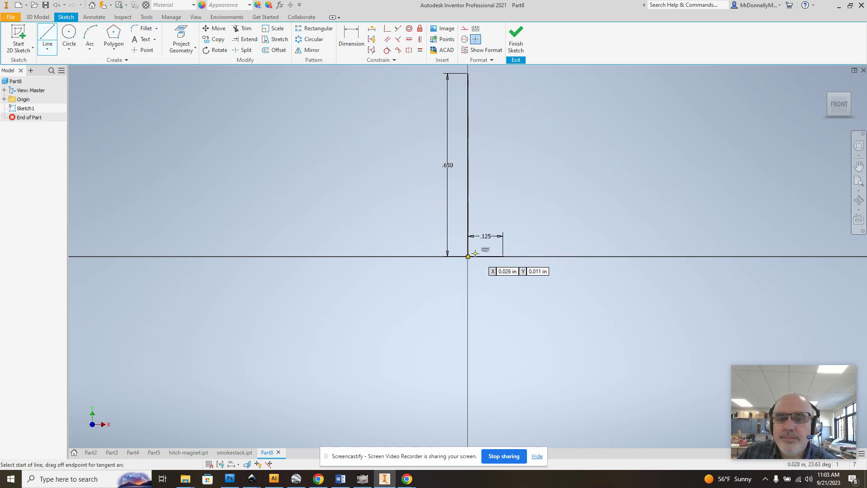
# Draw a 0.5 in vertical line upward from the free end of the 0.125 in line
pyautogui.click(502, 257)
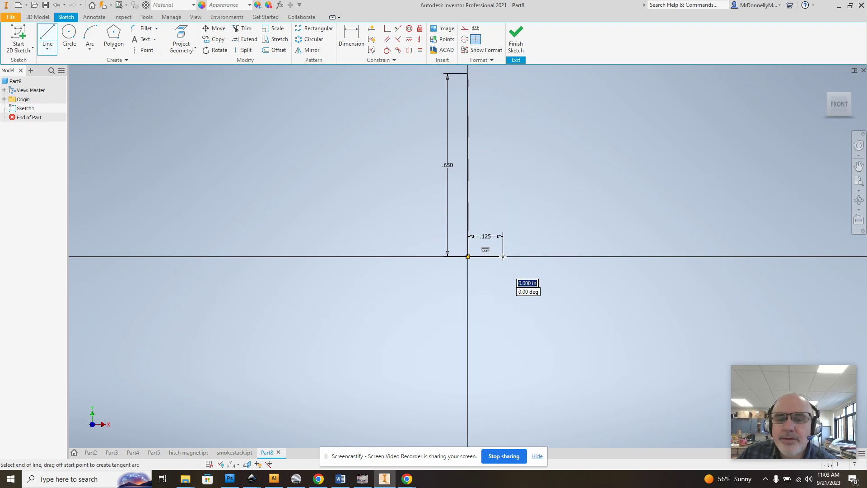
pyautogui.write('.5')
pyautogui.press('Return')
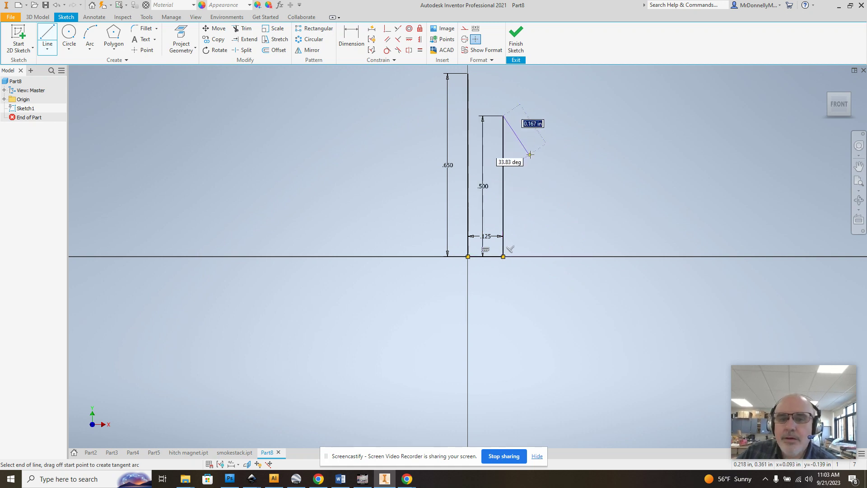
pyautogui.rightClick(522, 150)
pyautogui.click(558, 158)
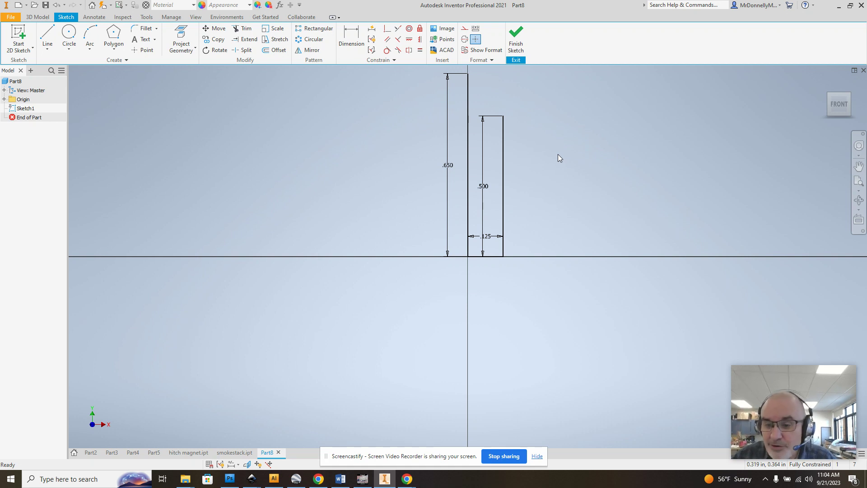
# Draw a 0.2 in horizontal construction line from the 0.65 in line, level with the top of the 0.5 in line
pyautogui.click(464, 30)
pyautogui.click(48, 35)
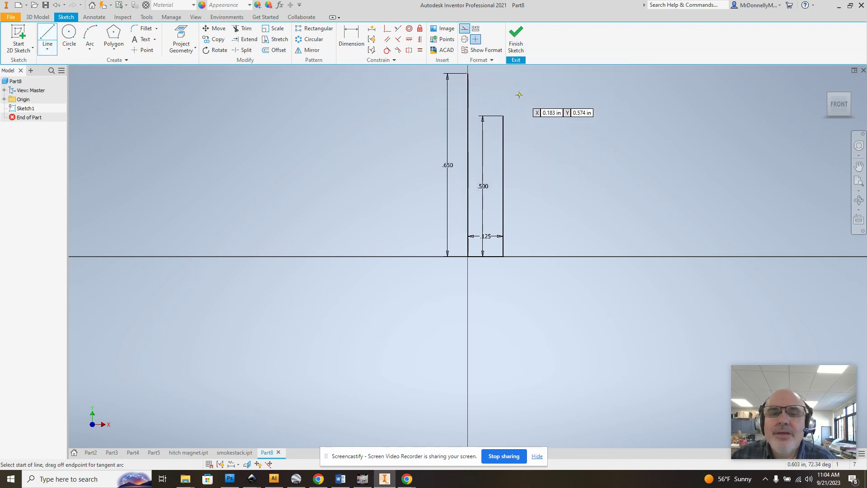
pyautogui.click(468, 116)
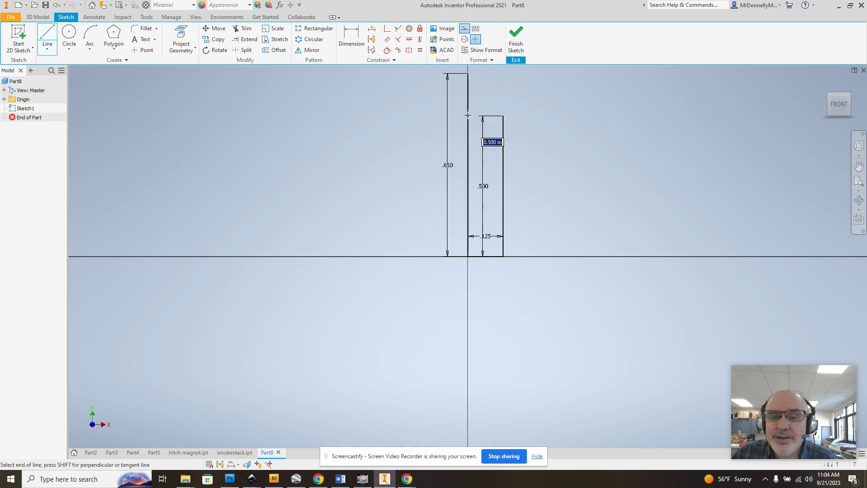
pyautogui.write('0.2')
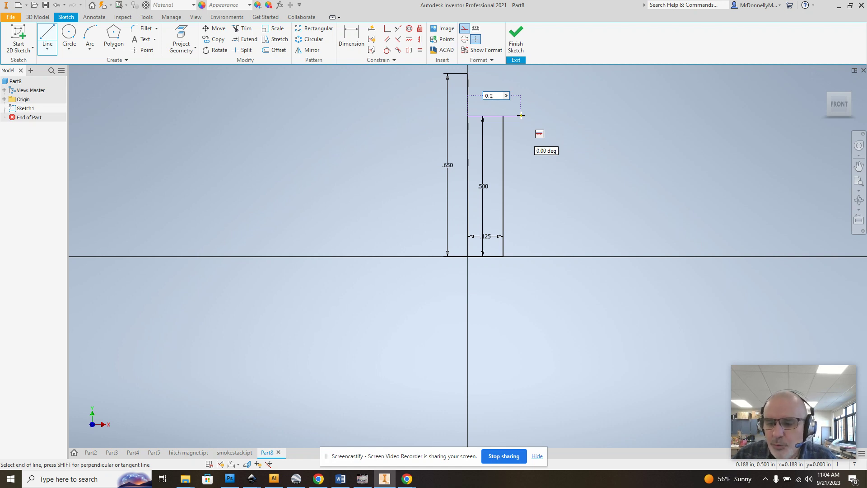
pyautogui.press('Return')
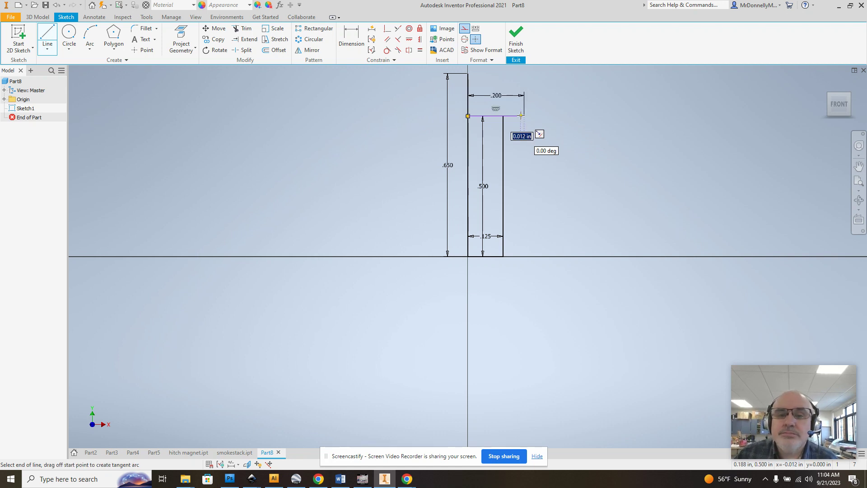
pyautogui.rightClick(572, 116)
pyautogui.click(604, 116)
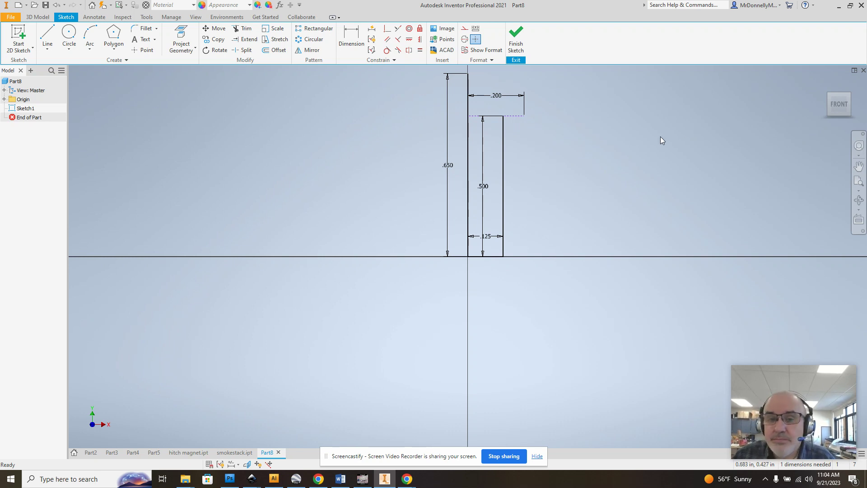
# Delete the 0.2, 0.5, 0.125 and 0.65 in dimensions from the sketch
pyautogui.click(498, 94)
pyautogui.press('Delete')
pyautogui.click(483, 186)
pyautogui.press('Delete')
pyautogui.click(487, 241)
pyautogui.press('Delete')
pyautogui.click(452, 173)
pyautogui.press('Delete')
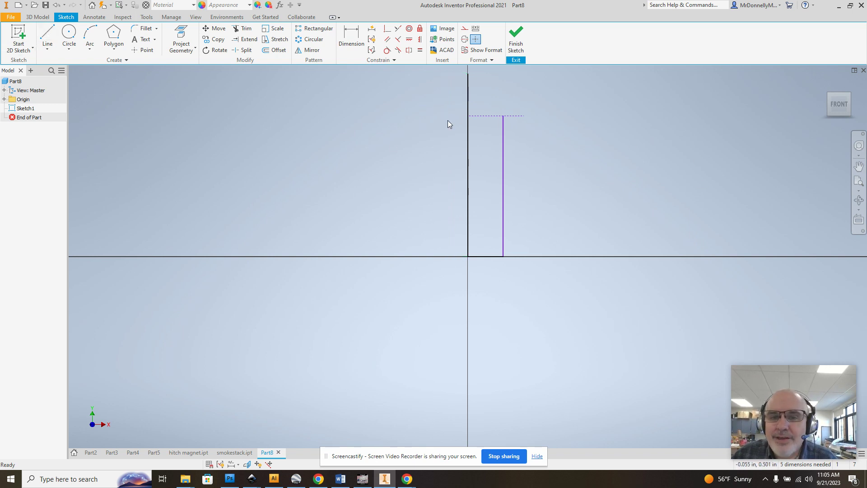
# Draw a regular horizontal line from the top of the 0.5 in vertical line to the outer end of the construction line
pyautogui.click(47, 35)
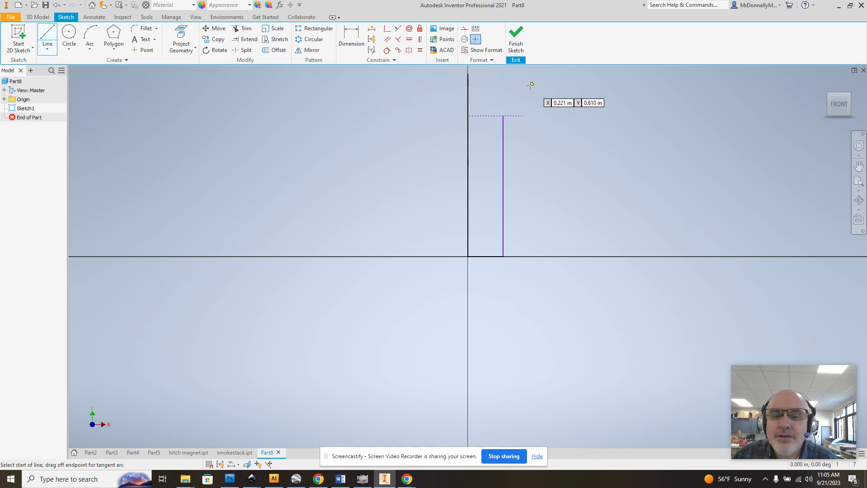
pyautogui.click(503, 116)
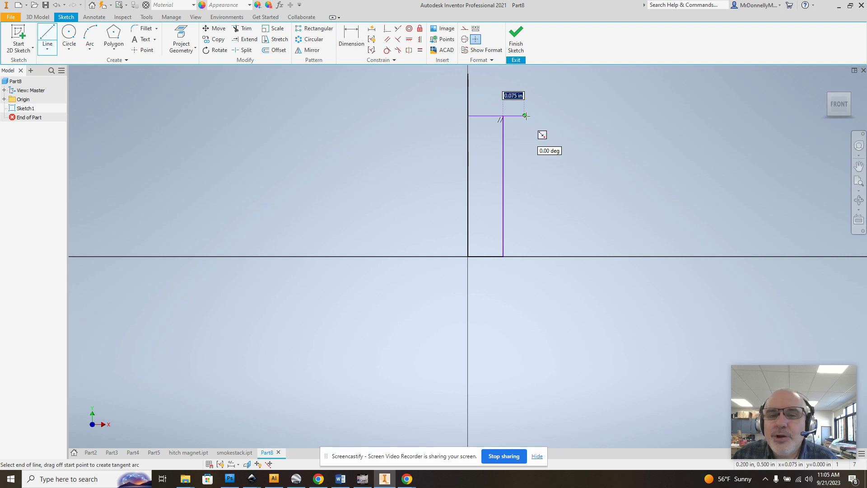
pyautogui.doubleClick(524, 116)
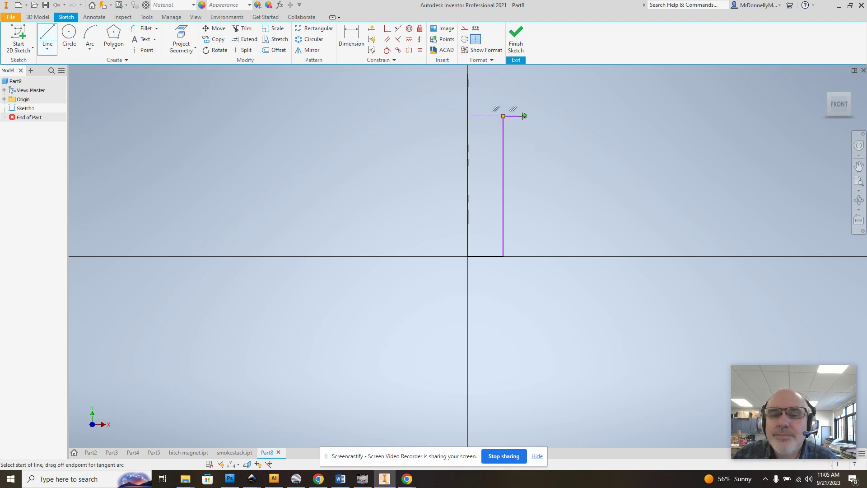
pyautogui.rightClick(541, 111)
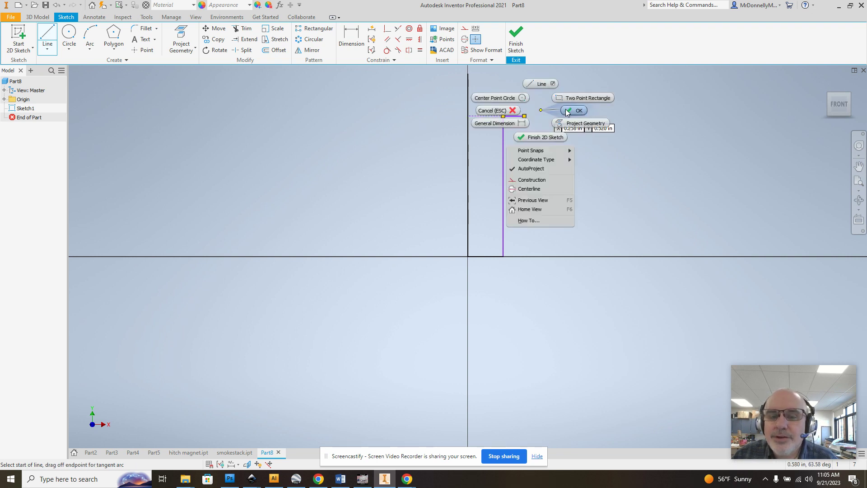
pyautogui.click(568, 112)
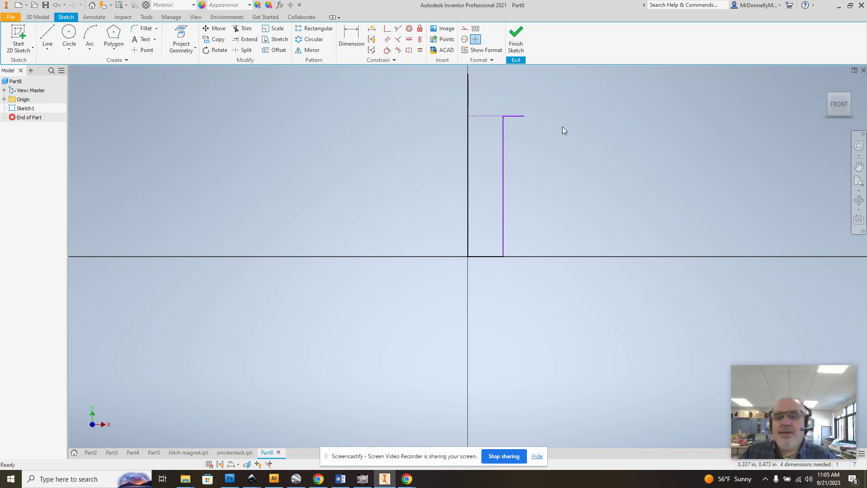
# Trim away the construction line segment between the center line and the top of the shorter vertical line
pyautogui.click(243, 28)
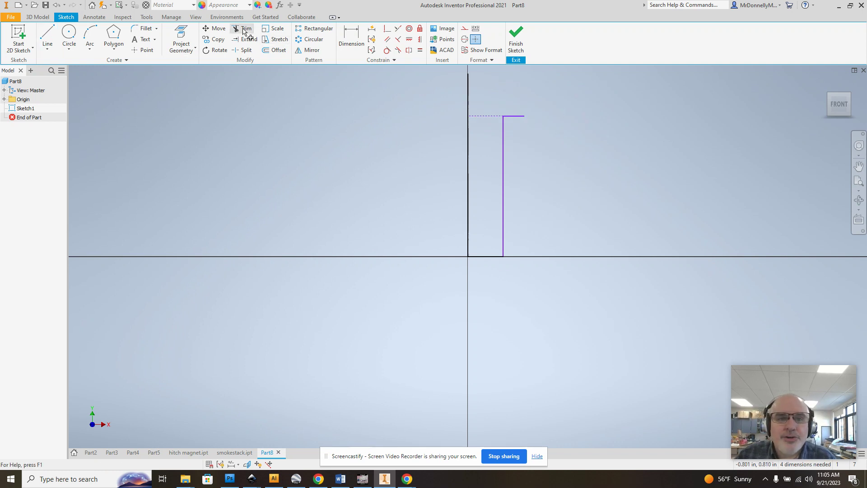
pyautogui.click(489, 119)
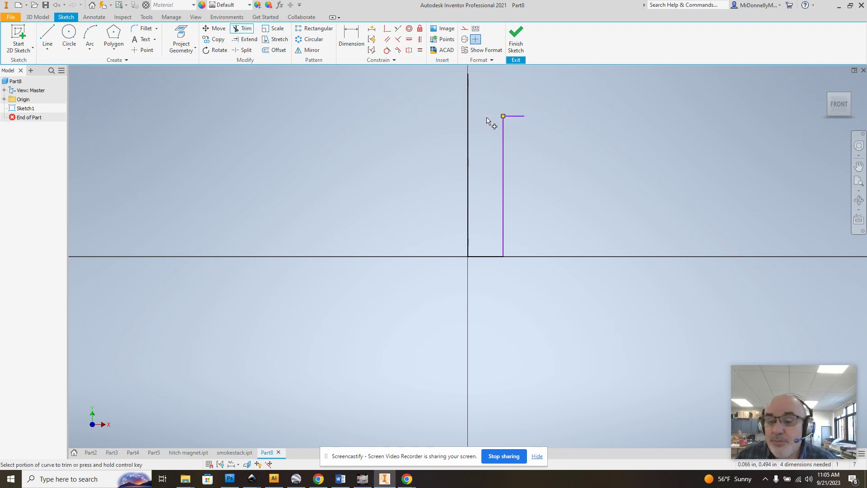
pyautogui.scroll(2, 533, 153)
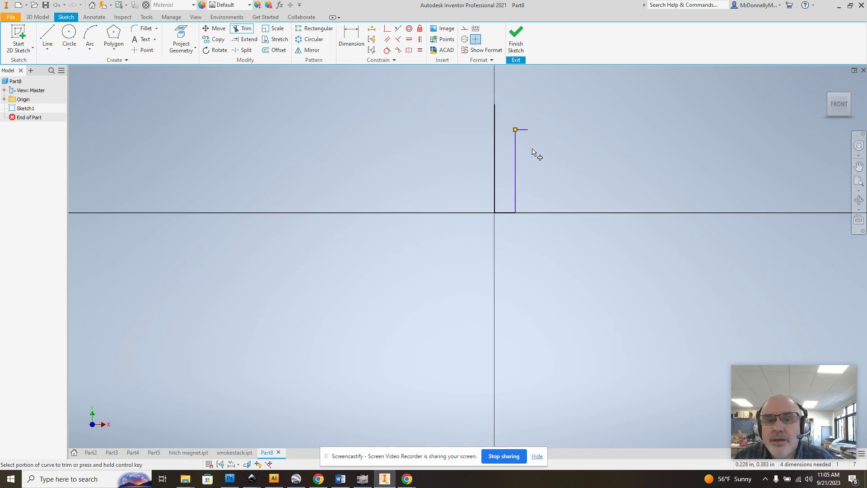
pyautogui.click(848, 163)
pyautogui.moveTo(532, 134); pyautogui.dragTo(528, 193)
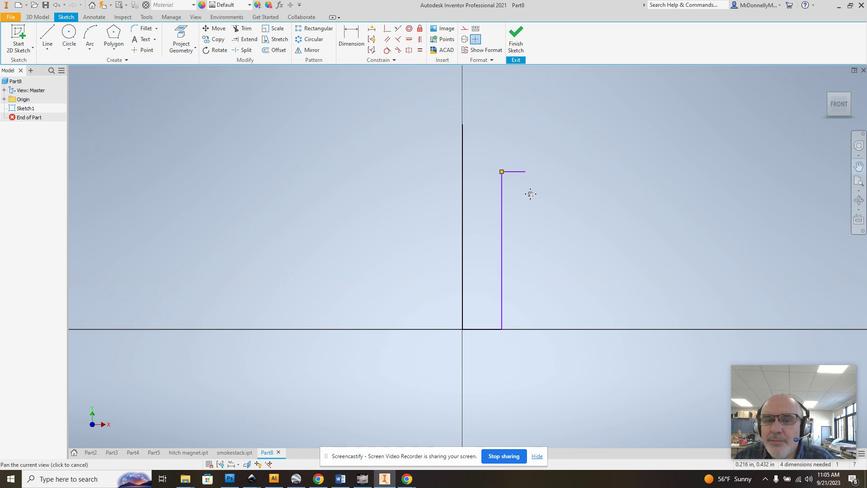
pyautogui.rightClick(555, 179)
pyautogui.click(587, 176)
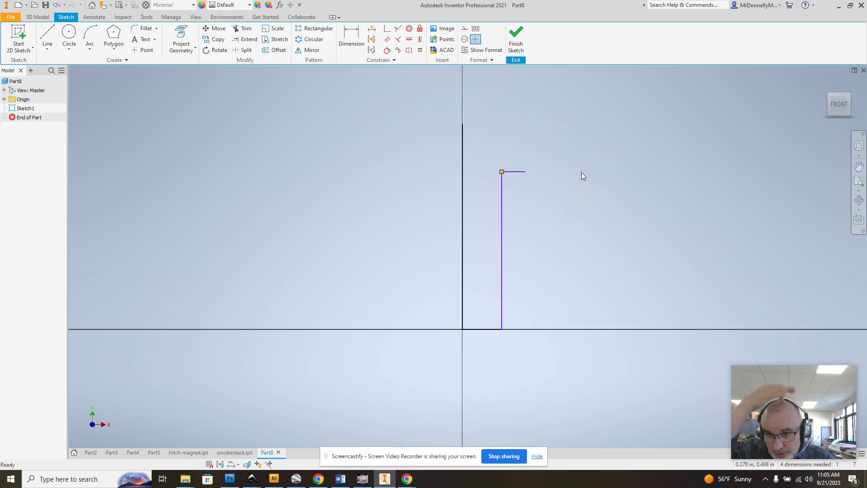
pyautogui.press('x')
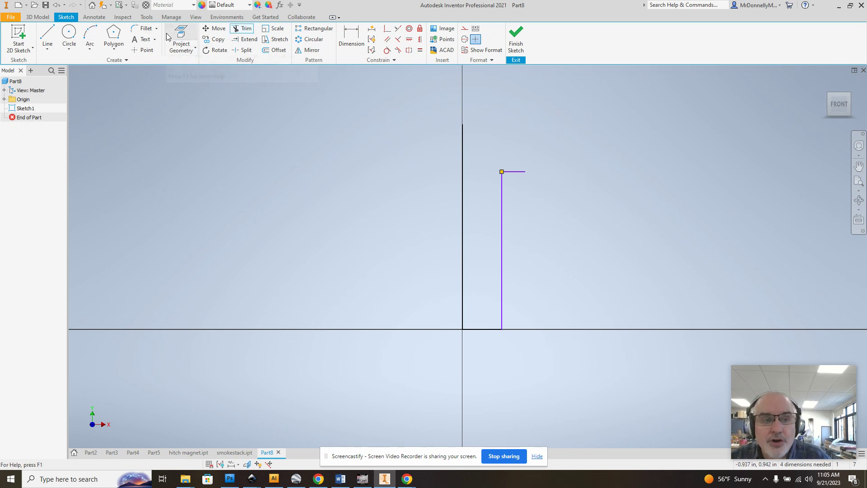
# Close the profile with a 0.208 in radius arc from the center line's top to the short horizontal line's outer end, and finish the sketch
pyautogui.click(95, 34)
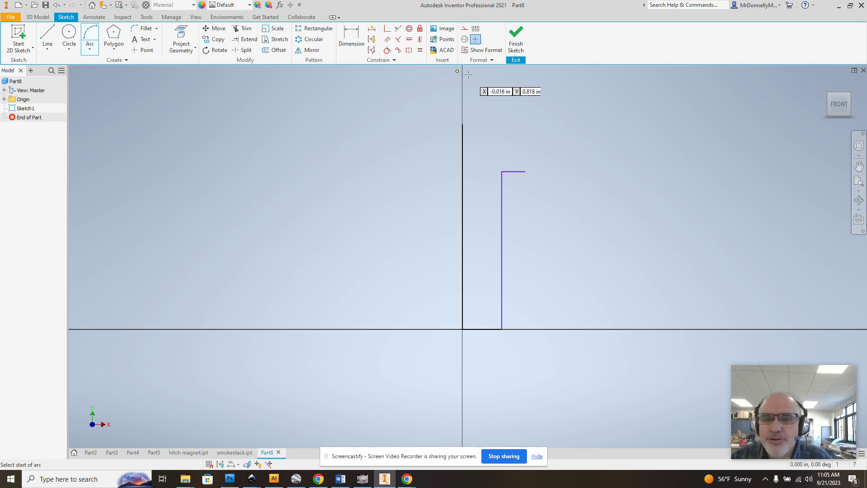
pyautogui.click(462, 124)
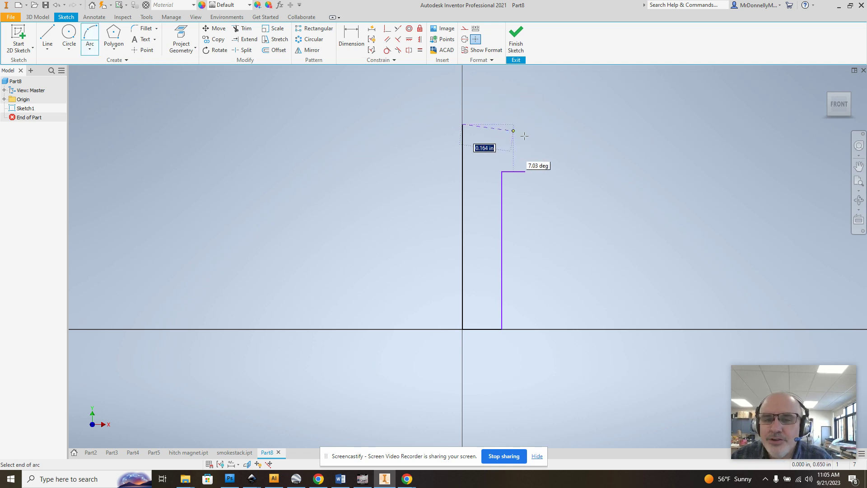
pyautogui.click(524, 171)
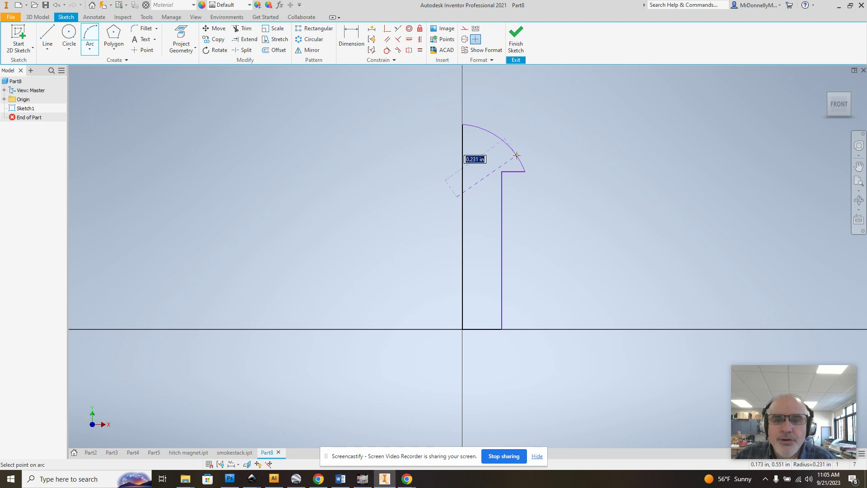
pyautogui.write('0.208')
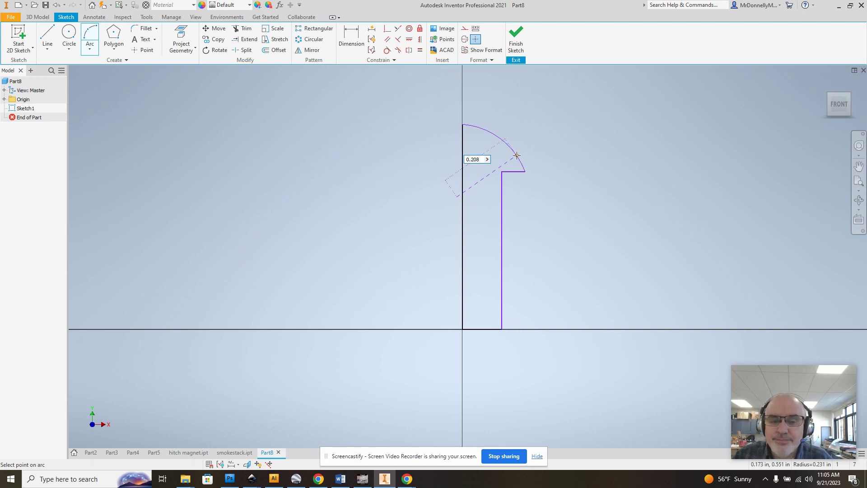
pyautogui.press('Return')
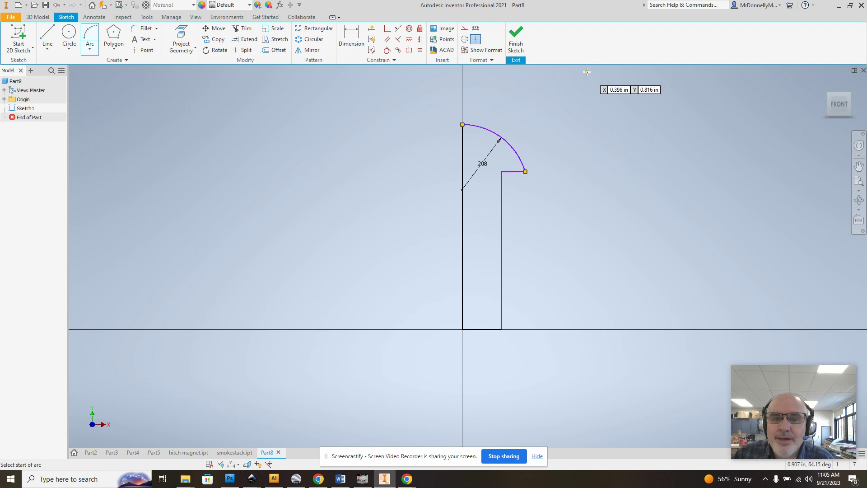
pyautogui.click(522, 41)
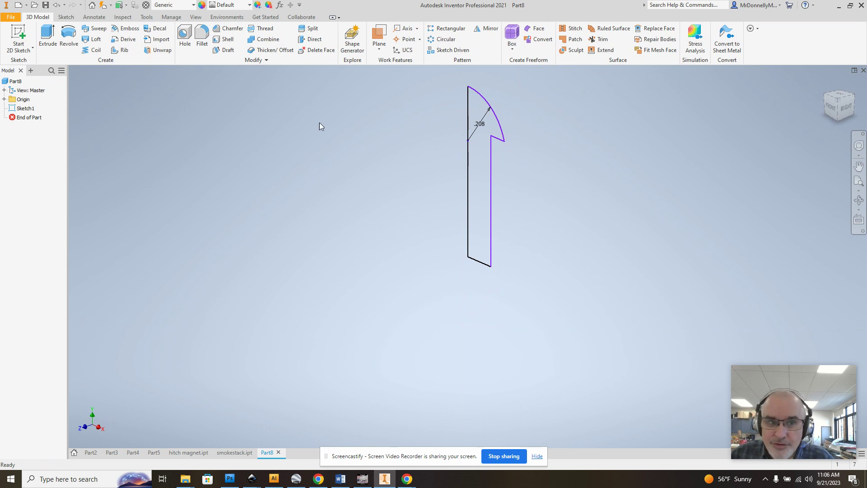
# Revolve the closed profile a full 360 degrees about its long vertical center line
pyautogui.click(68, 38)
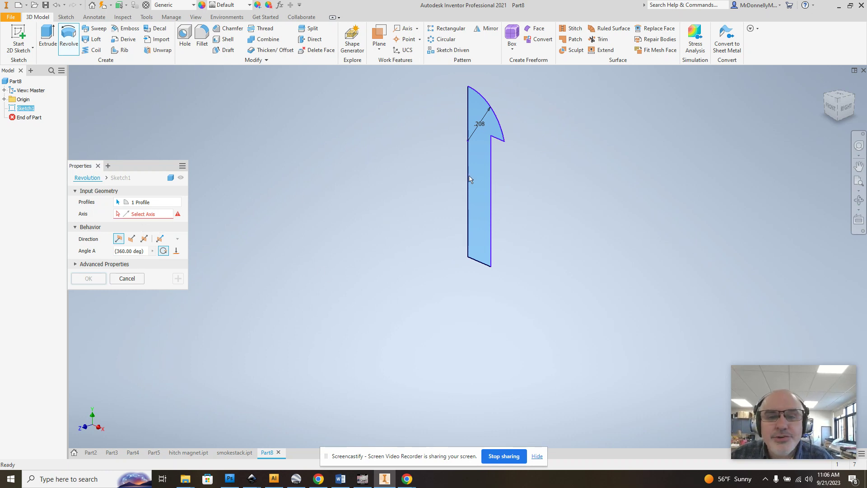
pyautogui.click(140, 213)
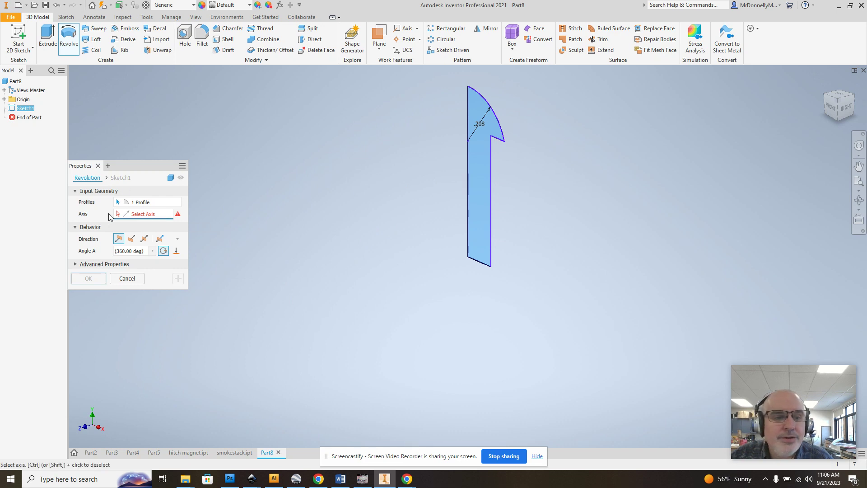
pyautogui.click(469, 189)
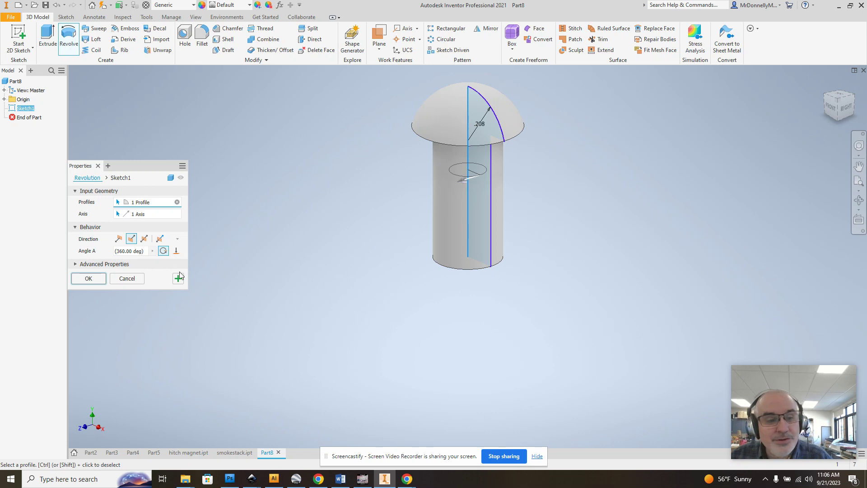
pyautogui.click(96, 279)
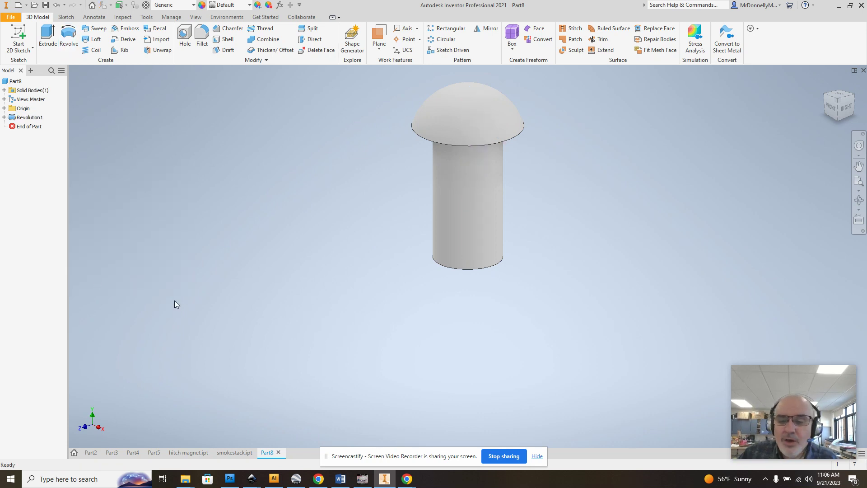
# Save the part as "hitch peg" in the 2023 IED Tutorial folder
pyautogui.click(10, 17)
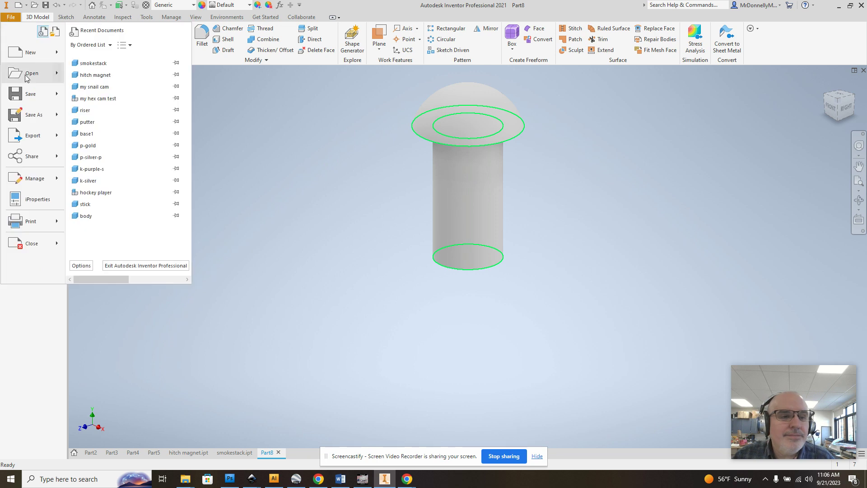
pyautogui.click(26, 115)
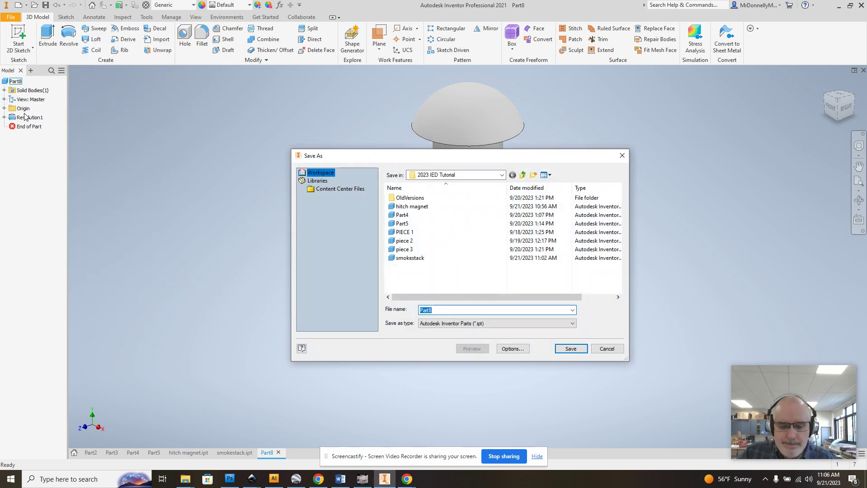
pyautogui.write('hitch peg')
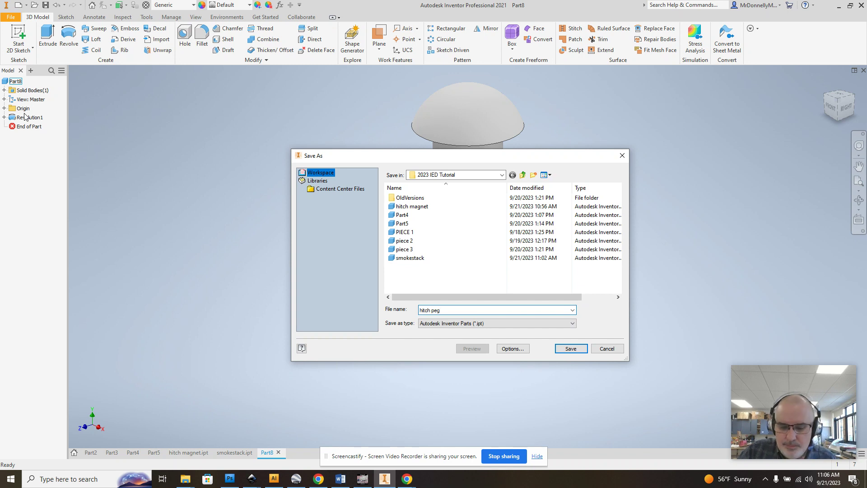
pyautogui.press('Return')
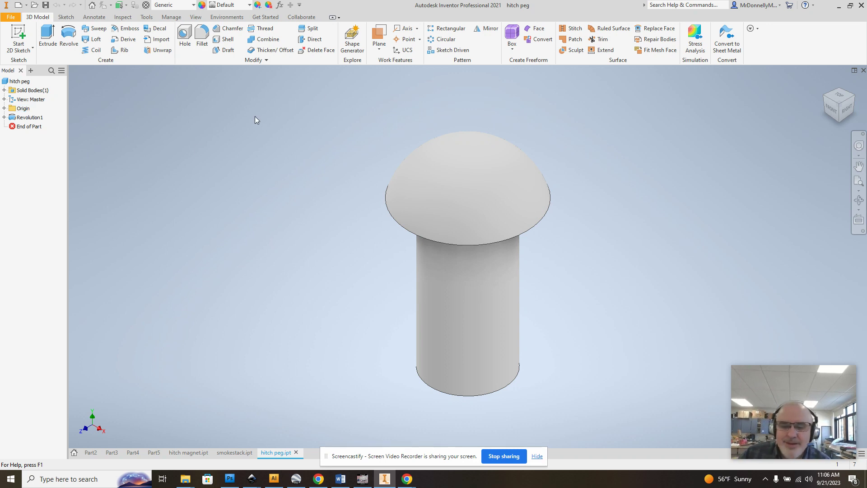
# Create a new part and start a 2D sketch on its XY plane
pyautogui.click(74, 451)
pyautogui.click(215, 146)
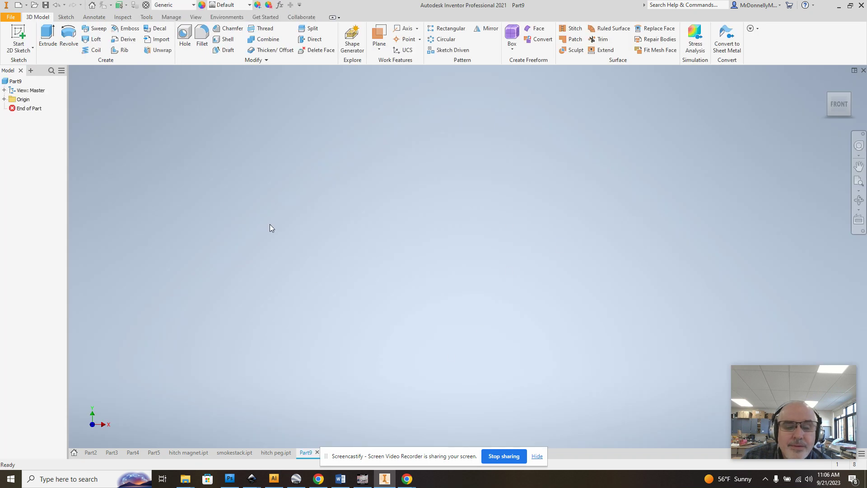
pyautogui.click(20, 34)
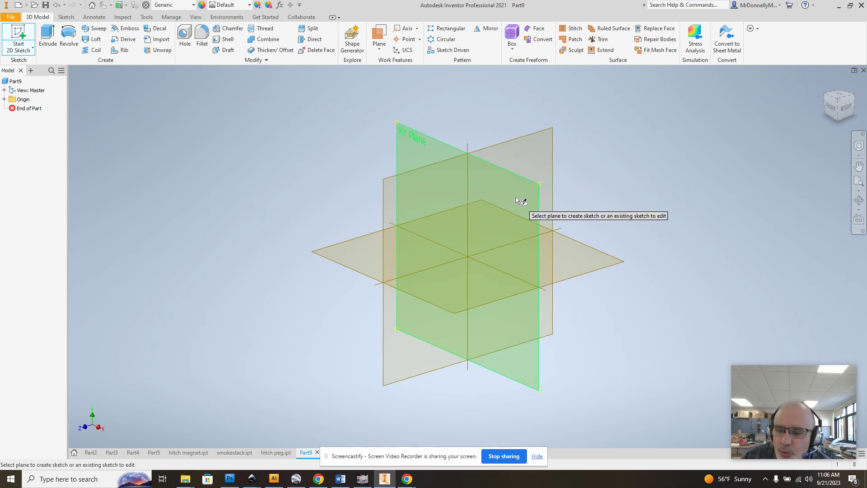
pyautogui.moveTo(530, 214)
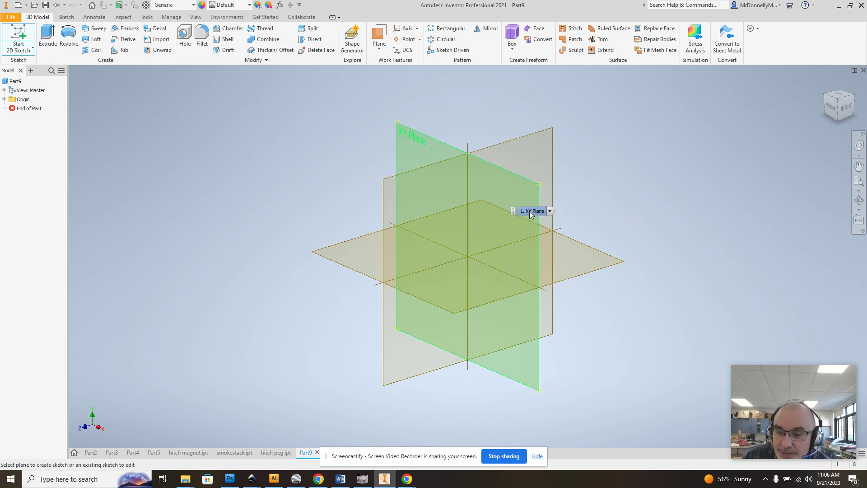
pyautogui.click(530, 211)
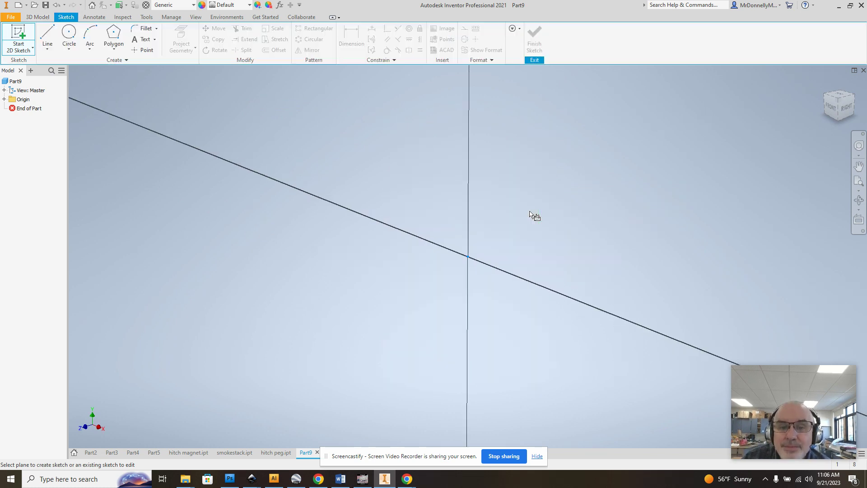
# Draw a 1 in vertical line upward from the origin
pyautogui.click(58, 38)
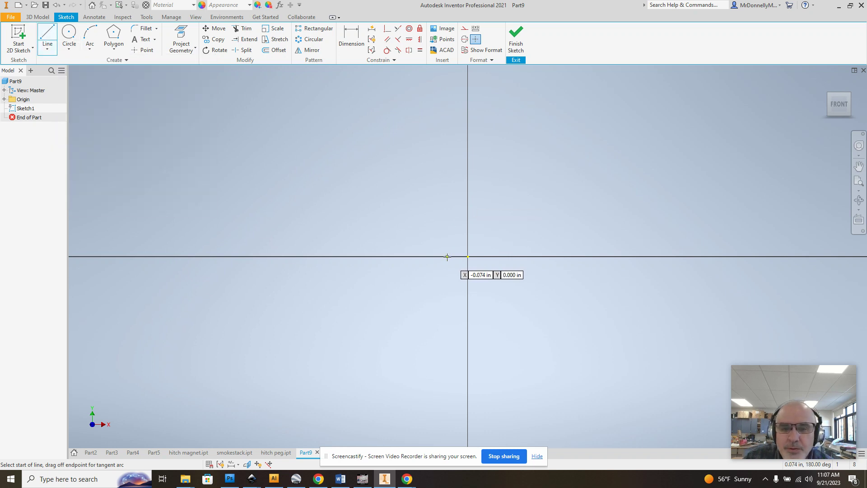
pyautogui.click(468, 257)
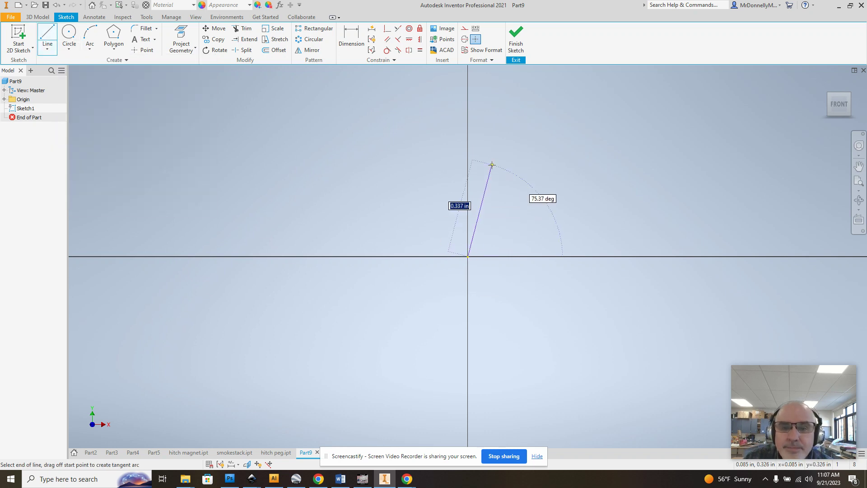
pyautogui.write('1')
pyautogui.press('Return')
pyautogui.rightClick(528, 178)
pyautogui.click(560, 178)
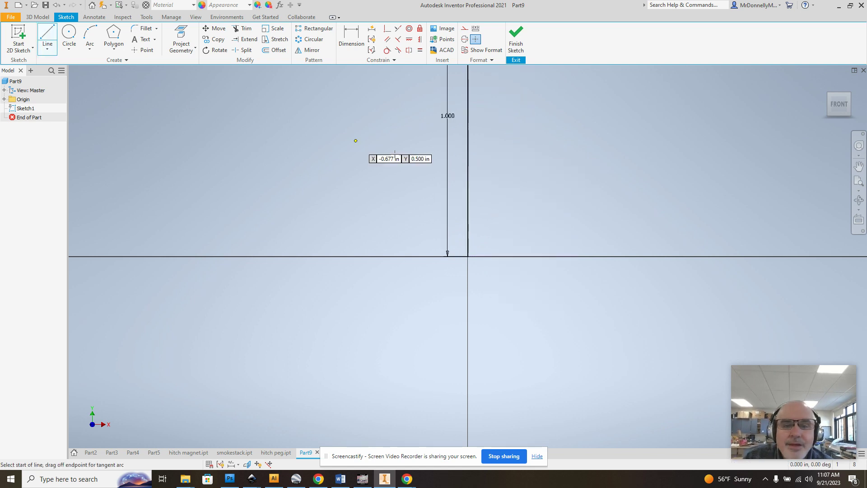
# Draw a 0.125 in horizontal line from the origin along the positive X axis
pyautogui.click(468, 256)
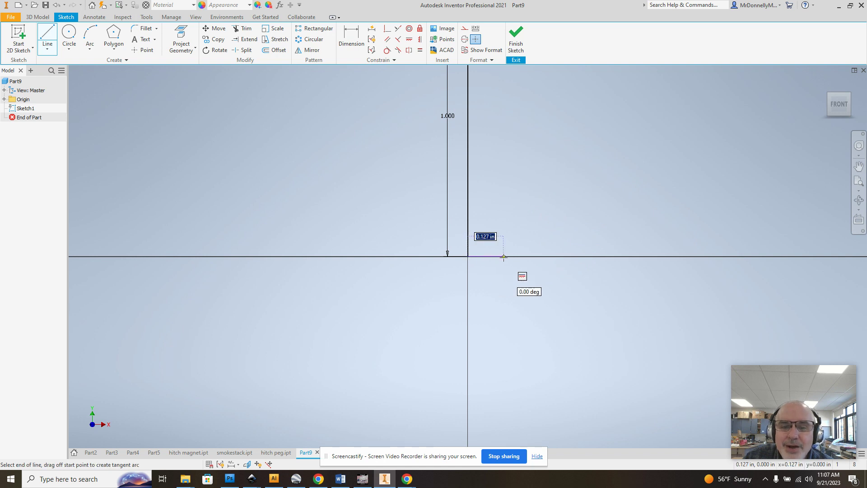
pyautogui.write('0.125')
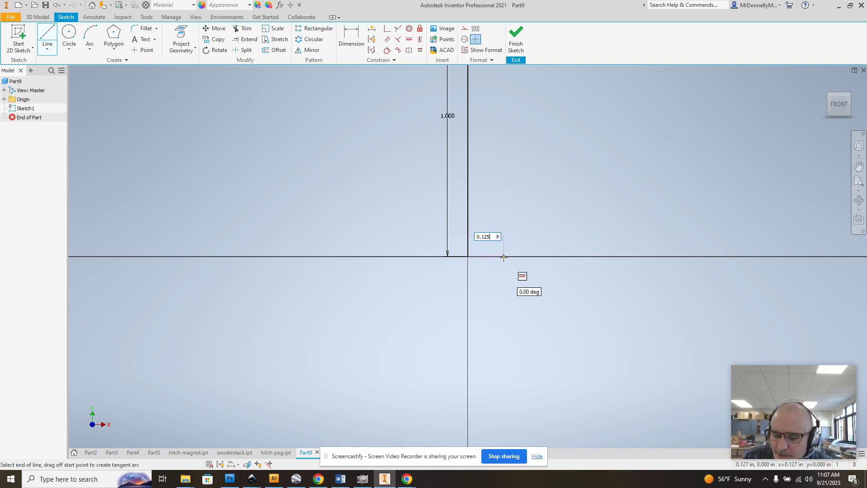
pyautogui.press('Return')
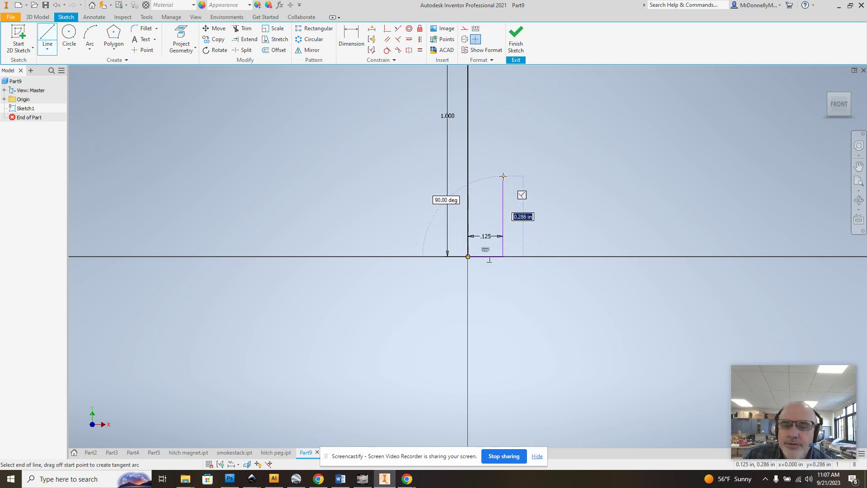
# Draw a 1 in vertical line upward from the outer end of the 0.125 in base line and end the line chain
pyautogui.write('1')
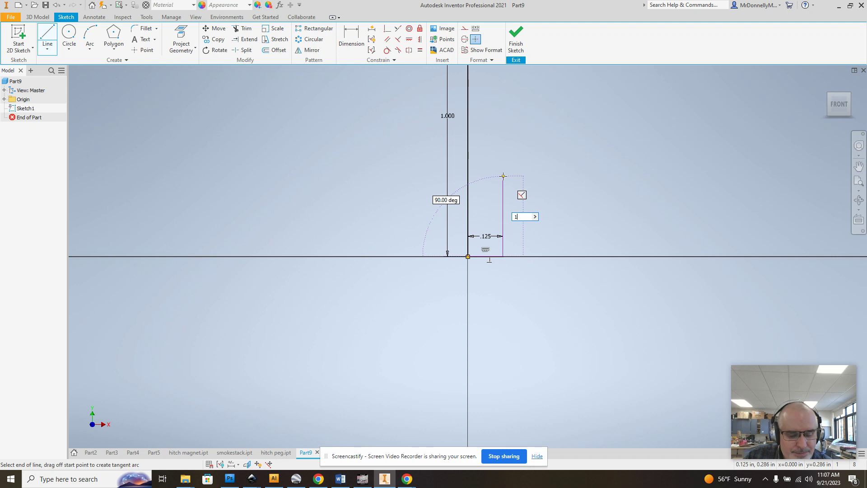
pyautogui.press('Return')
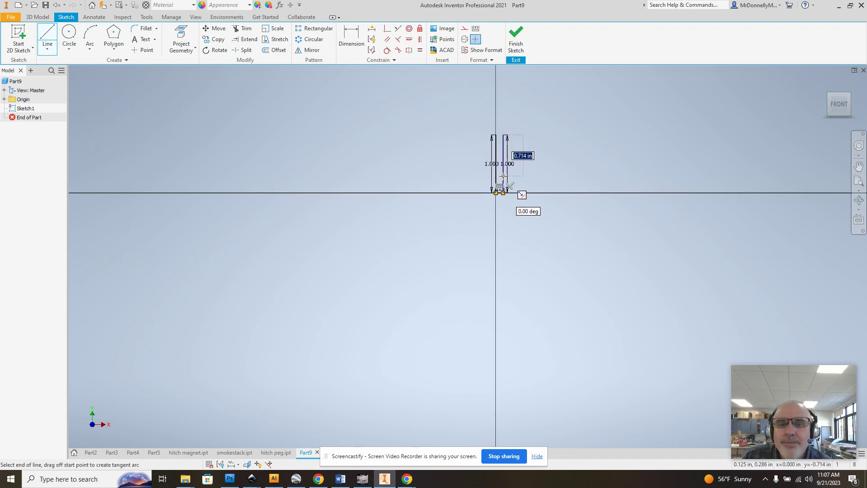
pyautogui.scroll(3, 504, 176)
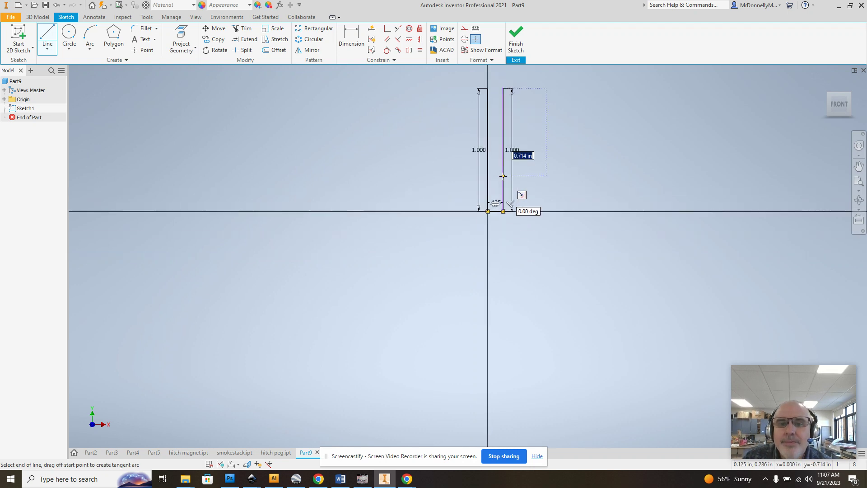
pyautogui.rightClick(633, 147)
pyautogui.click(630, 136)
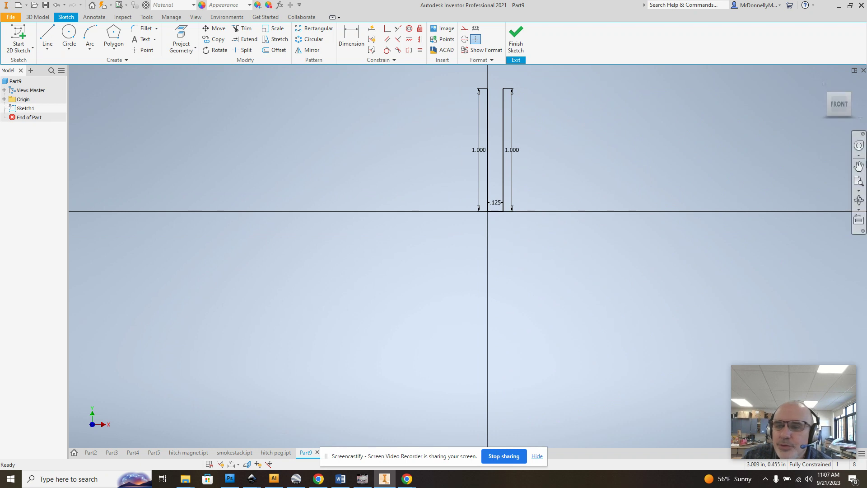
# Draw a 0.211 in horizontal line in the positive X direction from the upper end of the centre line
pyautogui.click(858, 166)
pyautogui.moveTo(573, 132)
pyautogui.mouseDown()
pyautogui.moveTo(601, 186)
pyautogui.moveTo(526, 290)
pyautogui.mouseUp()
pyautogui.scroll(-1, 527, 273)
pyautogui.scroll(5, 526, 273)
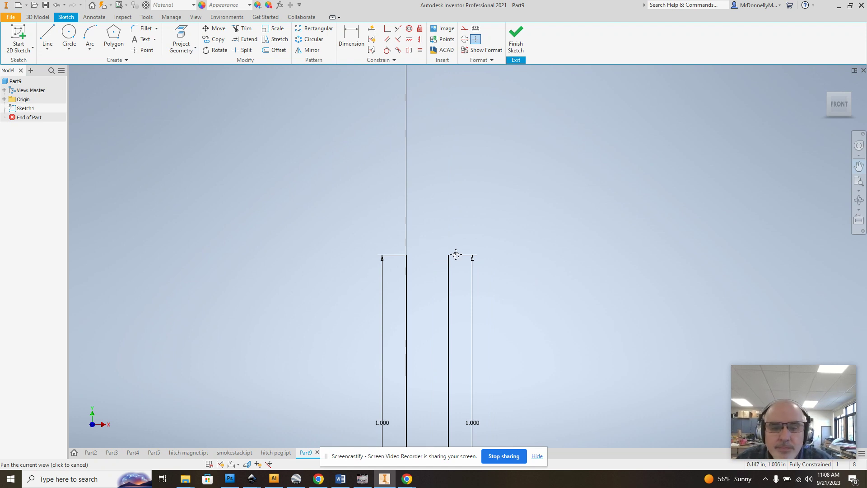
pyautogui.click(43, 30)
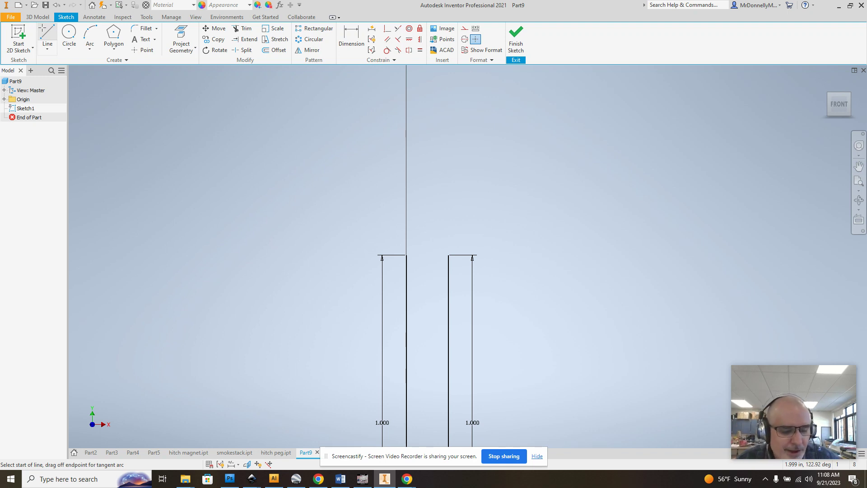
pyautogui.click(406, 255)
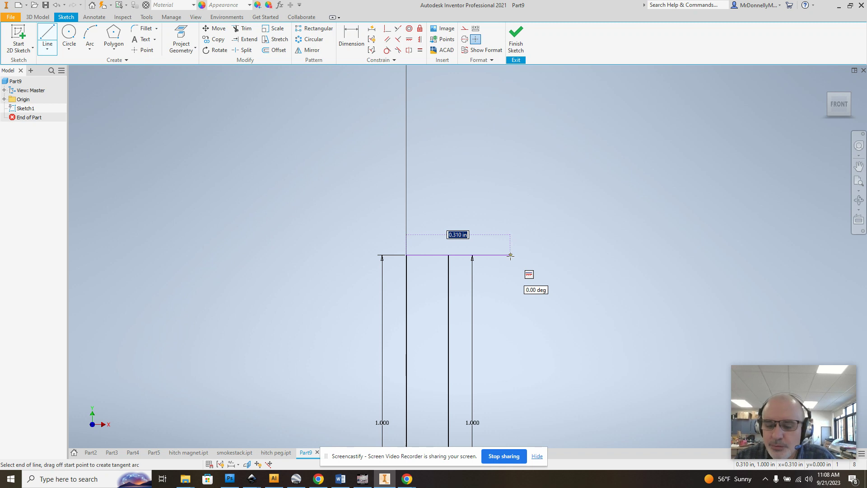
pyautogui.write('0.211')
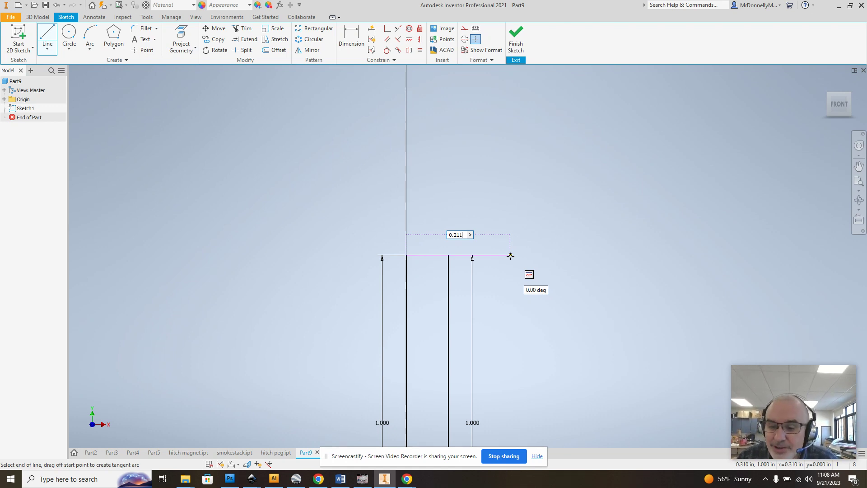
pyautogui.press('Return')
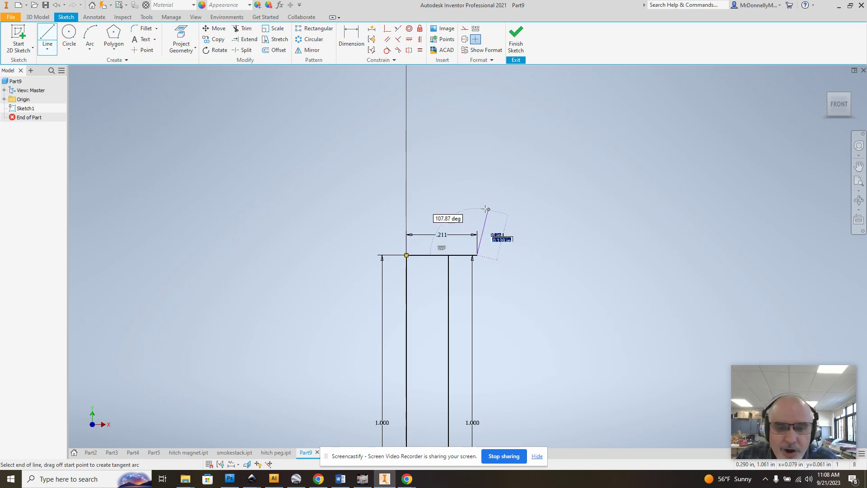
# Add a 0.031 in vertical line upward from the outer end of the 0.211 in line and end the line chain
pyautogui.write('0')
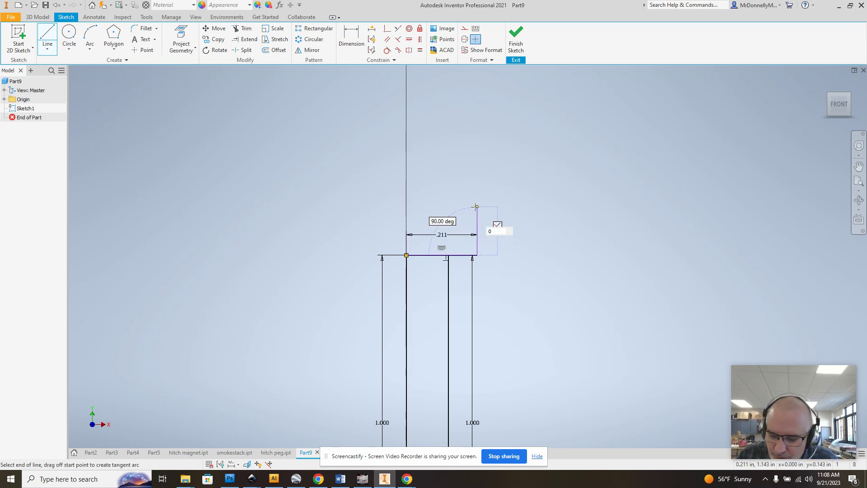
pyautogui.write('.031')
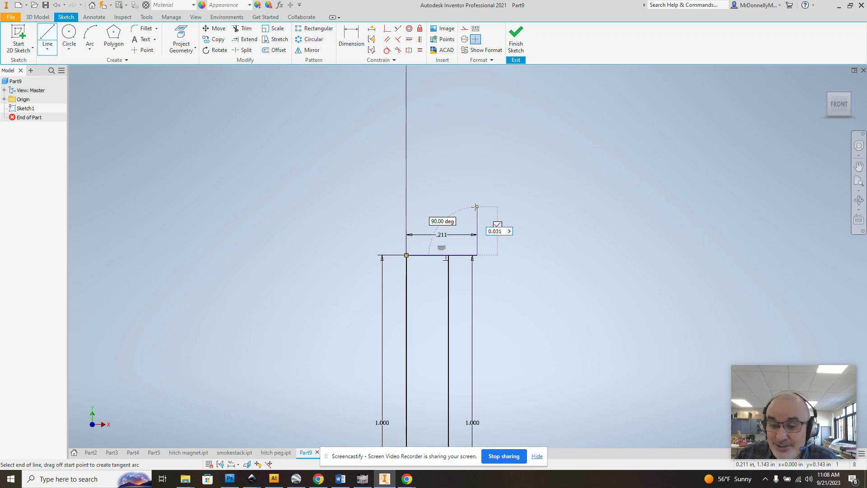
pyautogui.press('Return')
pyautogui.rightClick(551, 185)
pyautogui.click(586, 187)
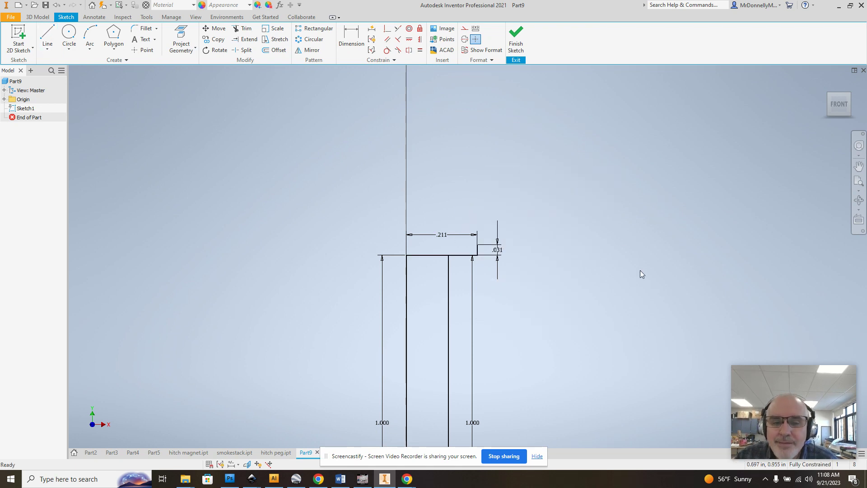
# Delete the 0.031 in and 0.211 in dimensions from the head profile
pyautogui.click(497, 253)
pyautogui.press('Delete')
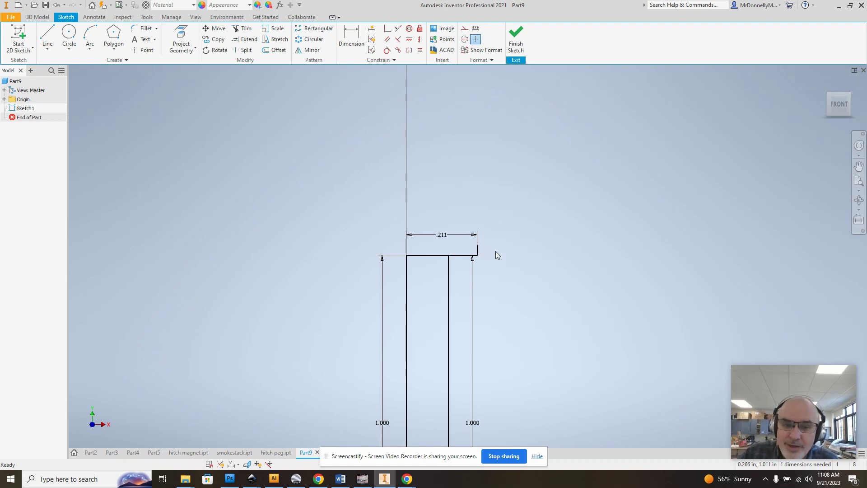
pyautogui.click(436, 236)
pyautogui.press('Delete')
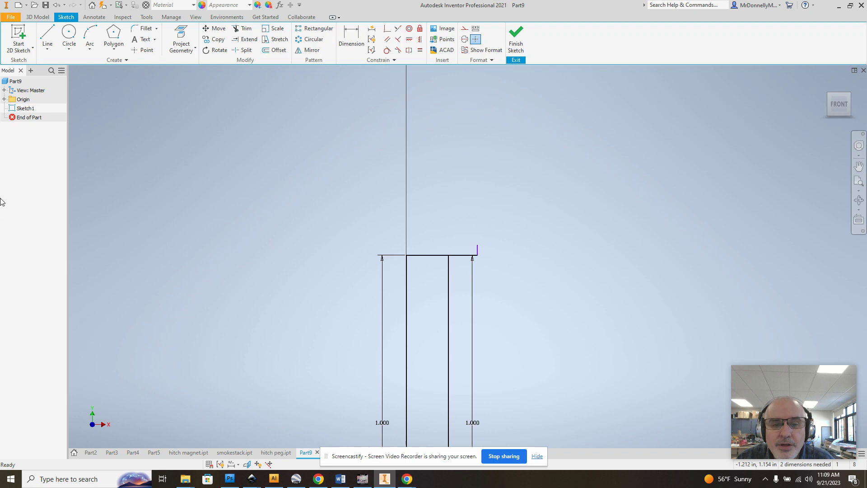
# Draw a 0.125 in vertical line upward from the upper end of the 1 in centre line
pyautogui.click(48, 36)
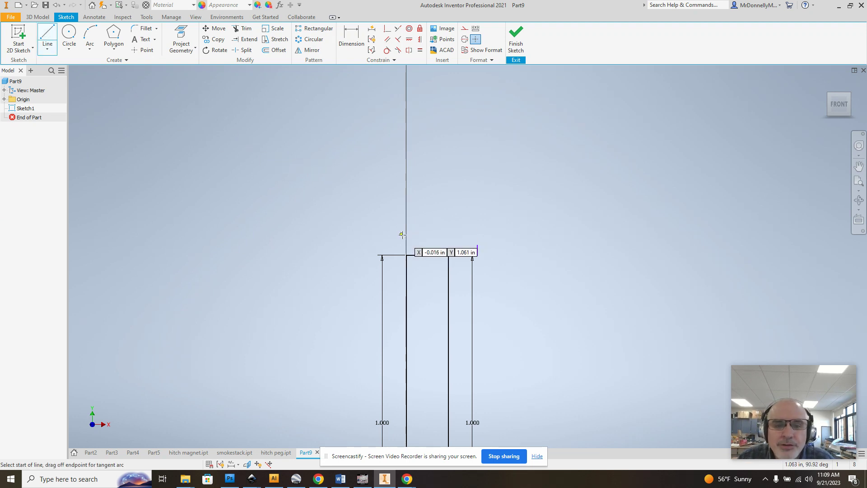
pyautogui.click(406, 255)
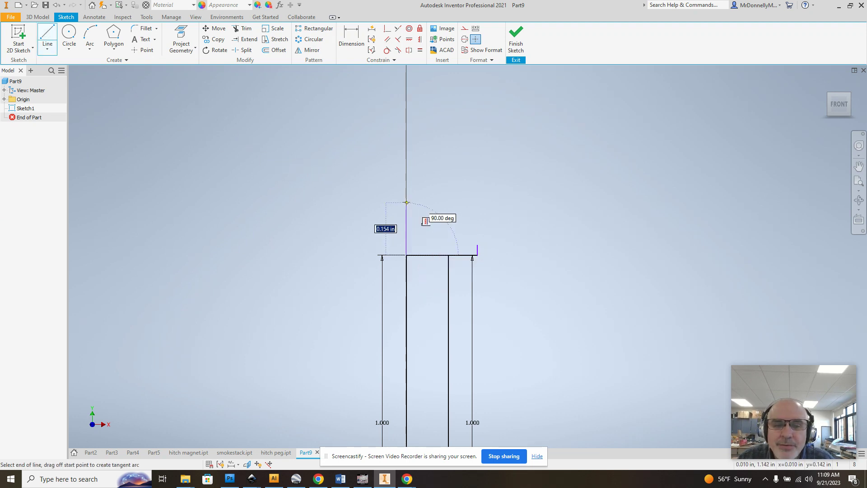
pyautogui.write('0.125')
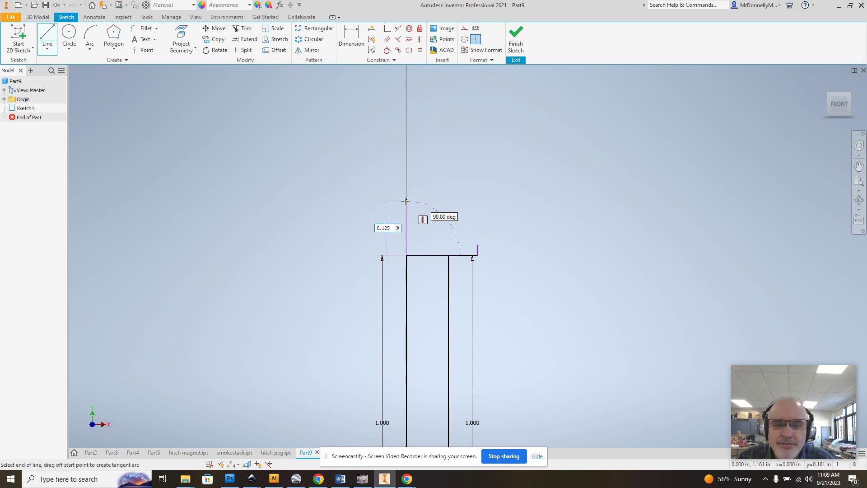
pyautogui.rightClick(420, 190)
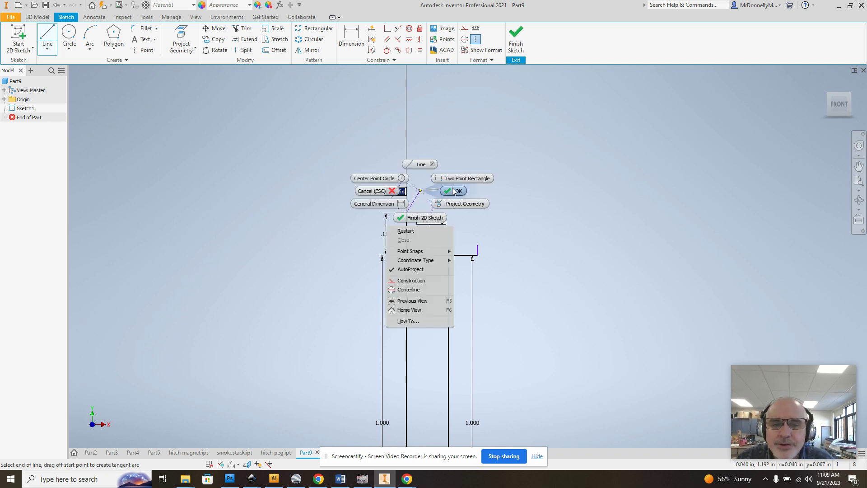
pyautogui.click(453, 191)
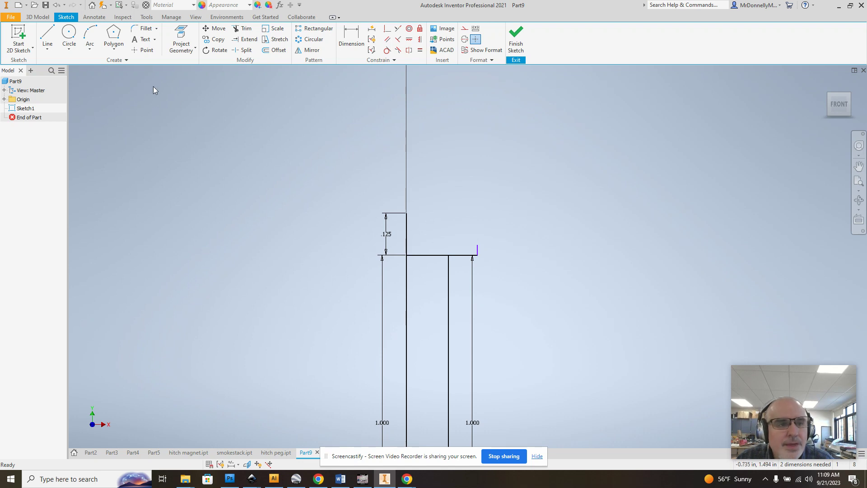
# Draw a 0.125 in horizontal line in the positive X direction from the upper end of the new vertical line
pyautogui.click(53, 40)
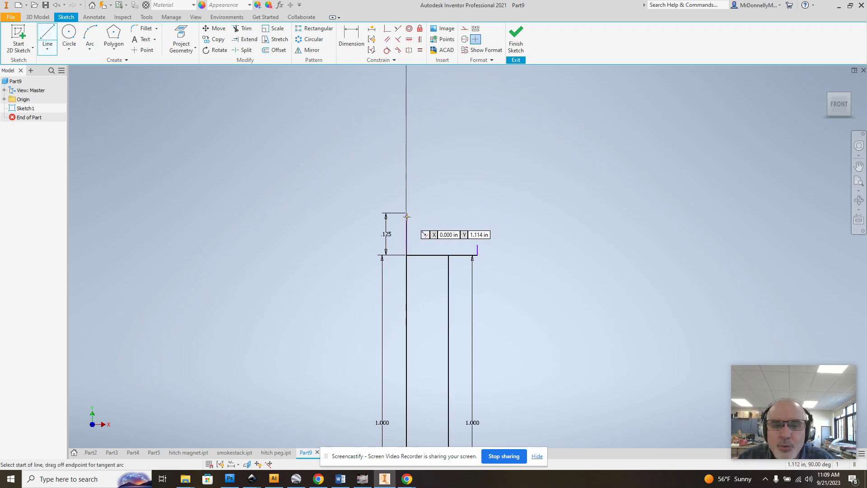
pyautogui.click(406, 212)
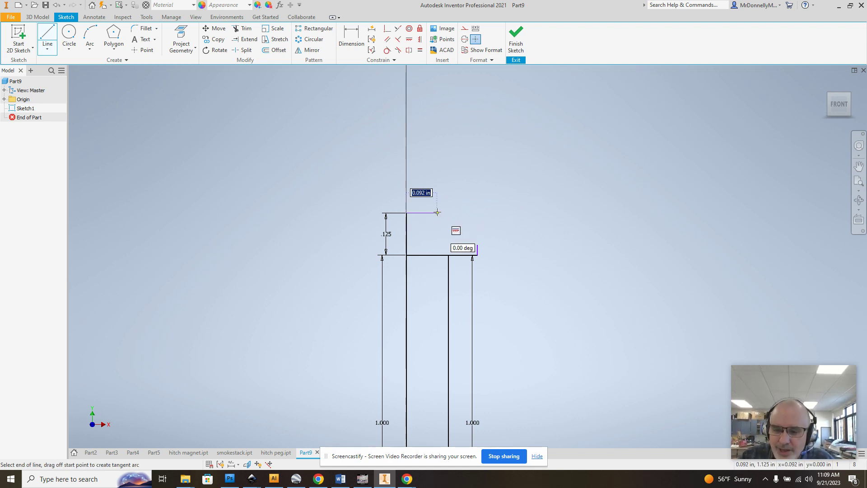
pyautogui.write('0.125')
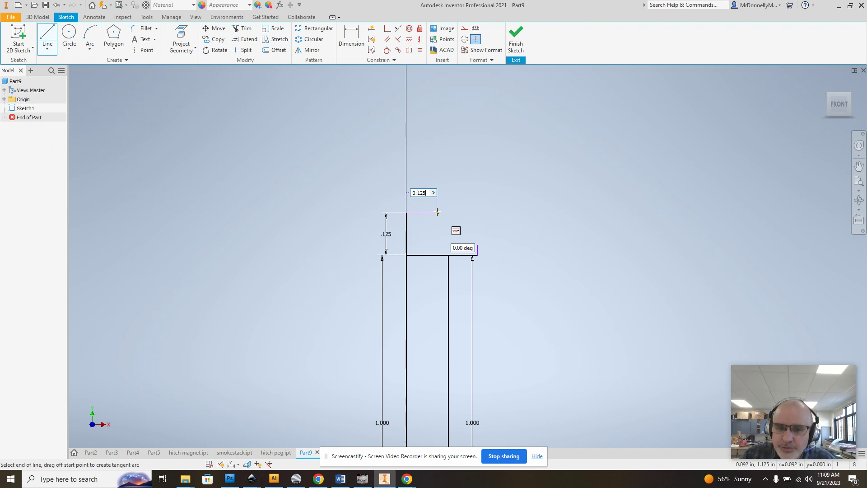
pyautogui.rightClick(477, 194)
pyautogui.click(508, 193)
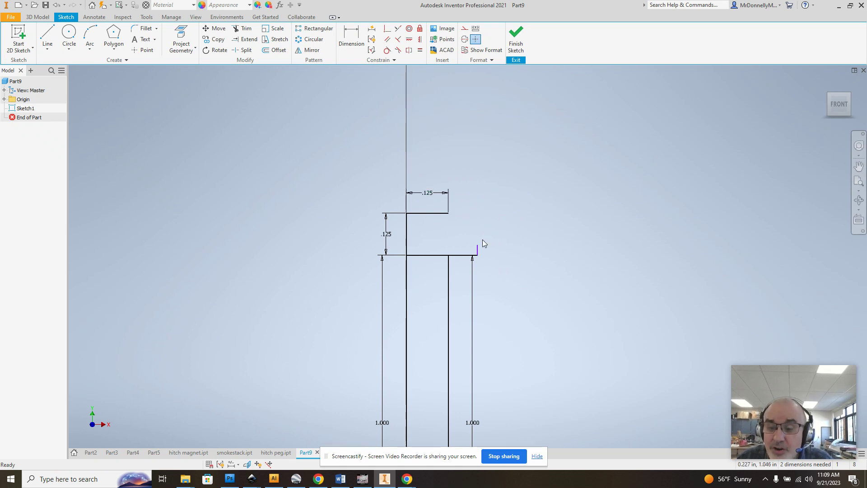
# Draw a three-point arc of radius 0.236 in from the end of the head's upper line to the short vertical edge
pyautogui.click(90, 34)
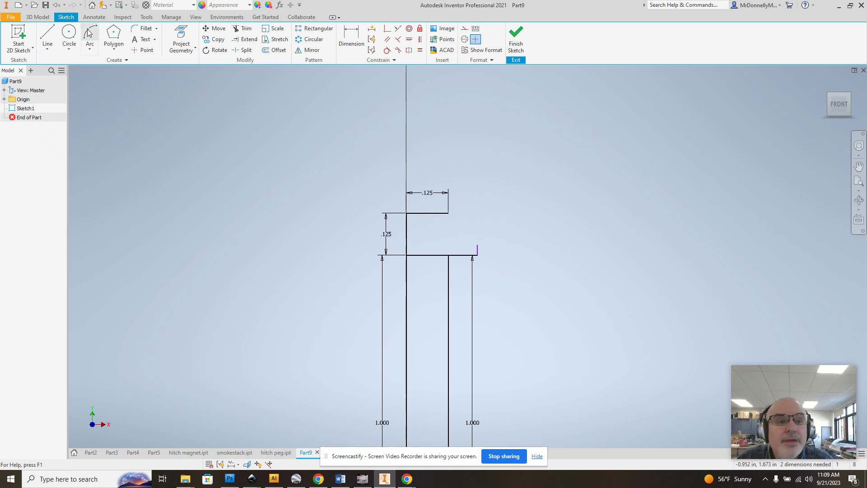
pyautogui.click(449, 213)
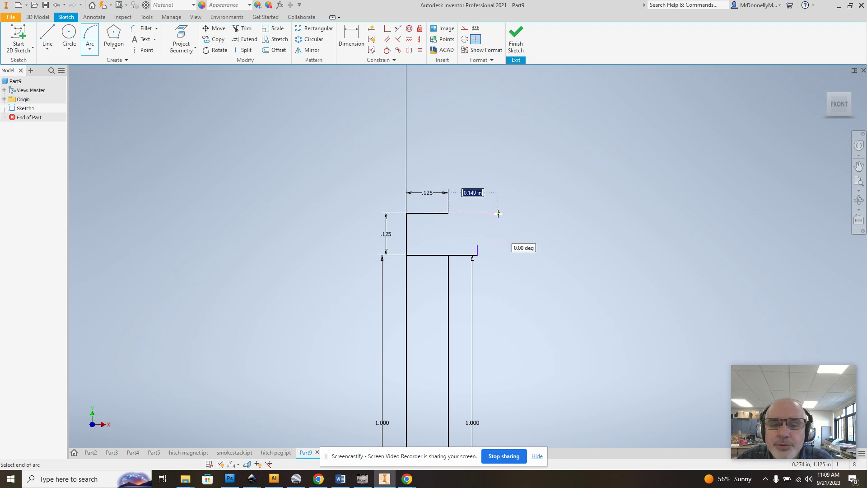
pyautogui.click(477, 244)
pyautogui.click(477, 244)
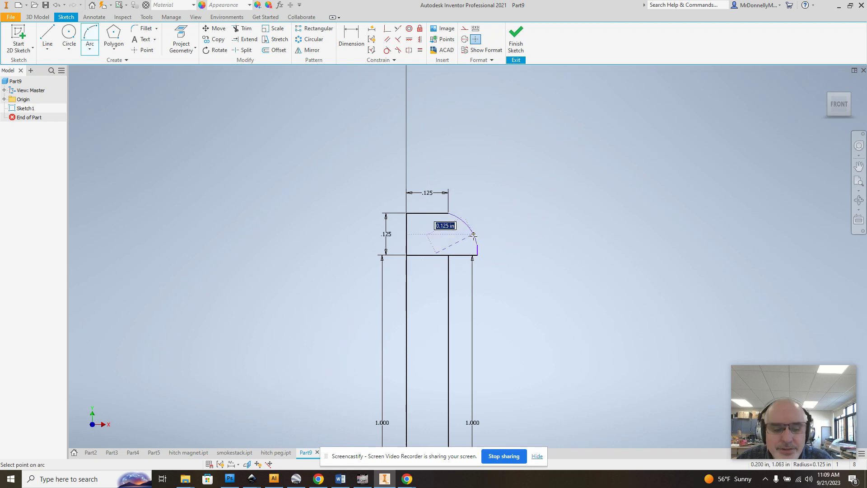
pyautogui.write('.236')
pyautogui.press('Return')
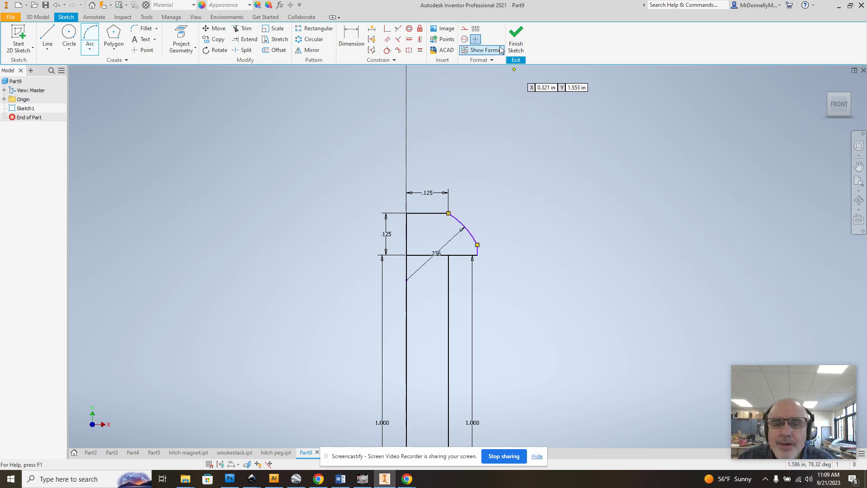
pyautogui.rightClick(525, 186)
pyautogui.click(557, 186)
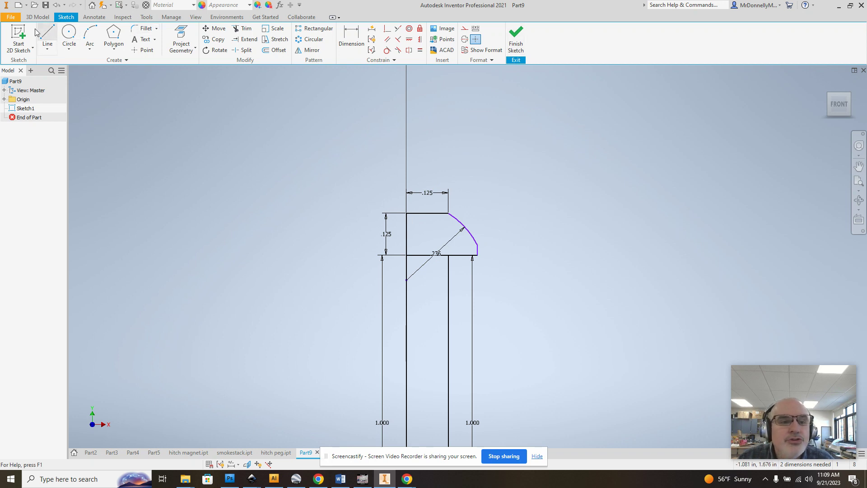
# Trim the horizontal segment between the shaft's two vertical lines under the head and finish the sketch
pyautogui.click(242, 28)
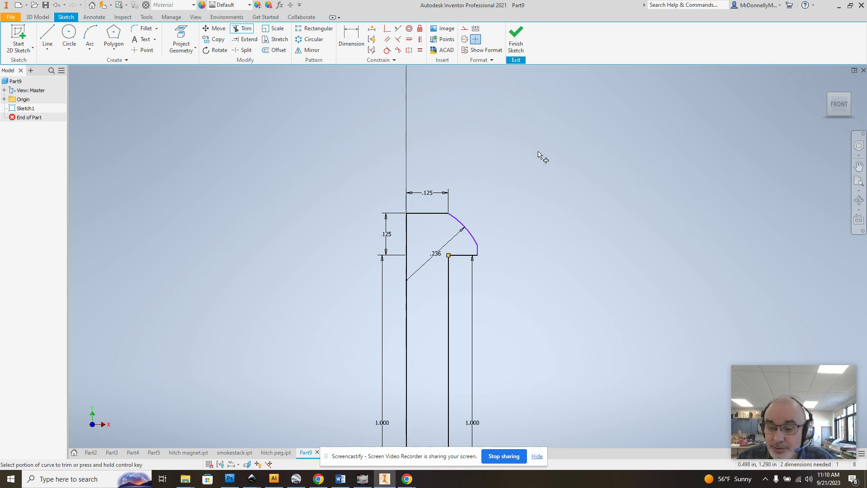
pyautogui.click(516, 41)
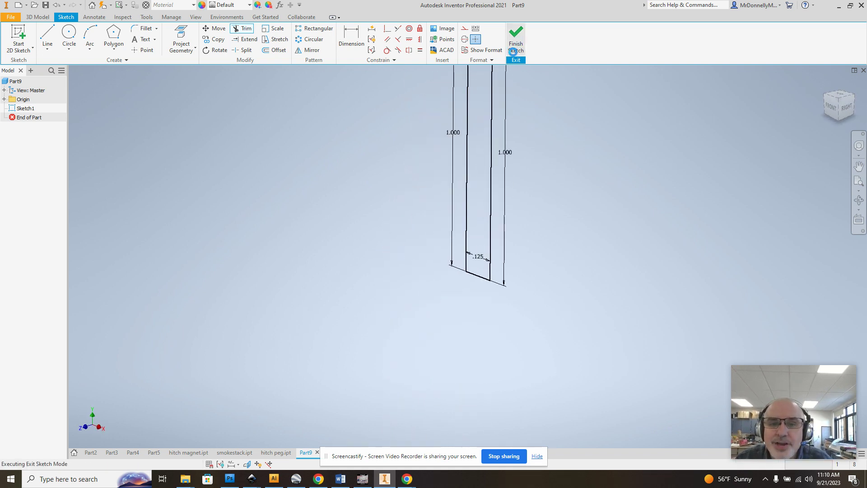
# Revolve the closed profile a full 360 degrees about the vertical centre line and view the solid from below
pyautogui.click(826, 85)
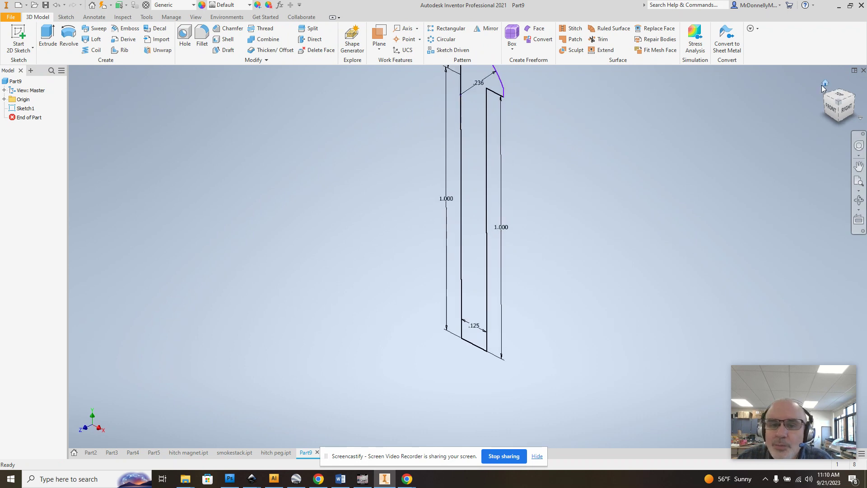
pyautogui.click(68, 36)
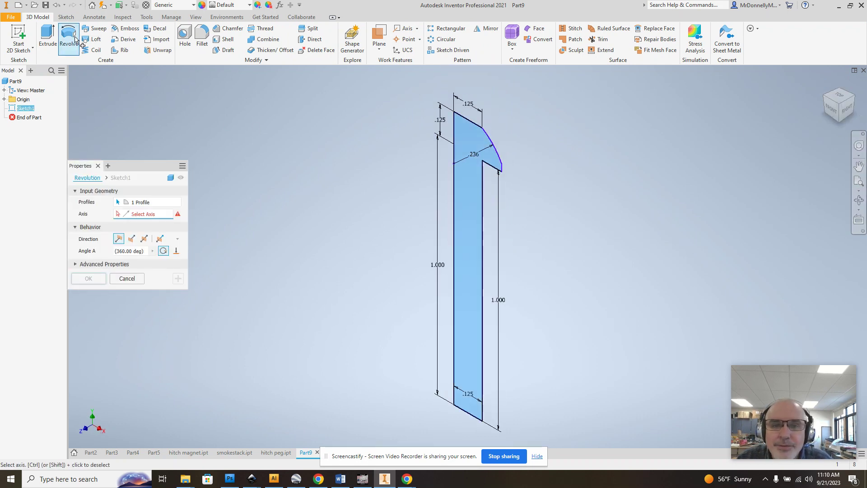
pyautogui.click(456, 216)
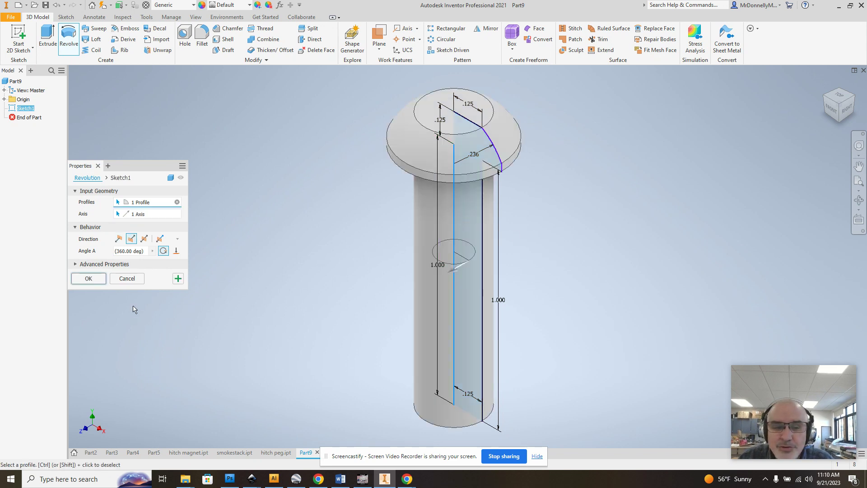
pyautogui.click(92, 279)
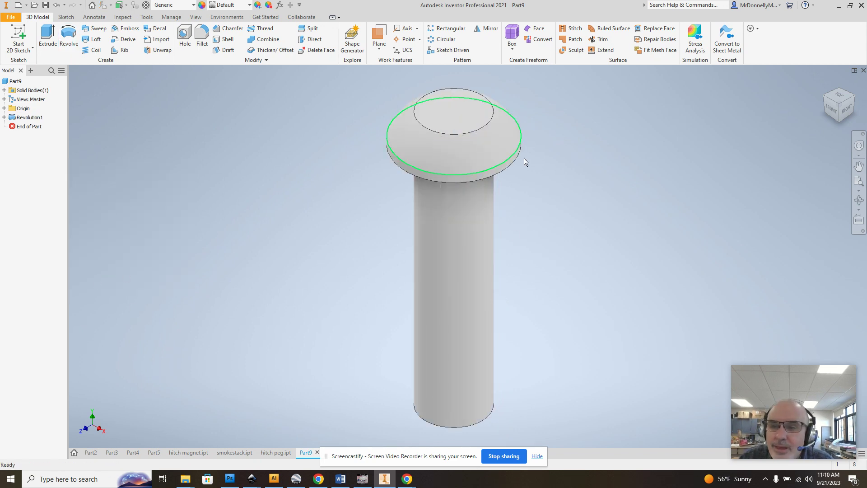
pyautogui.click(837, 120)
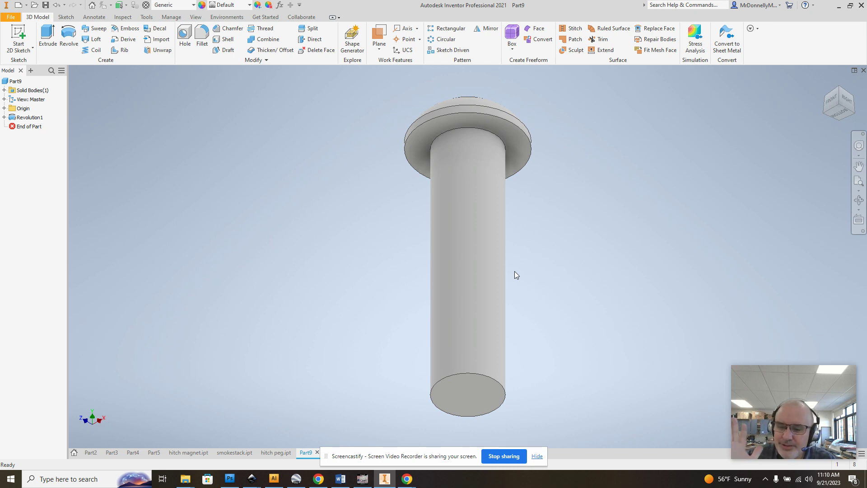
# Chamfer the lower end edge of the peg's shaft by distance and angle, using 0.03 in and 45 degrees from the end face
pyautogui.click(230, 30)
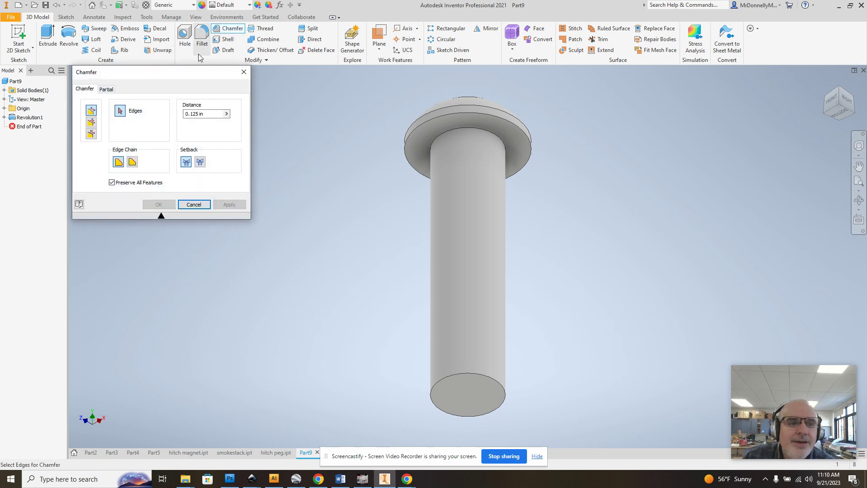
pyautogui.click(92, 123)
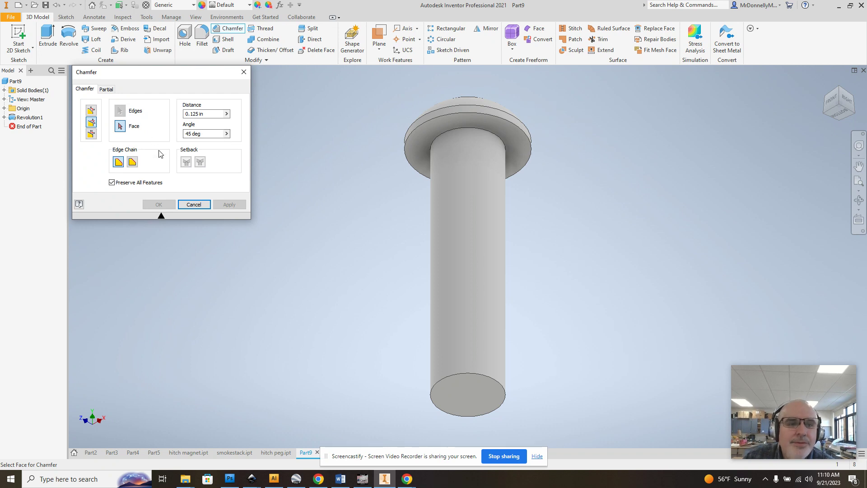
pyautogui.click(482, 376)
pyautogui.click(211, 113)
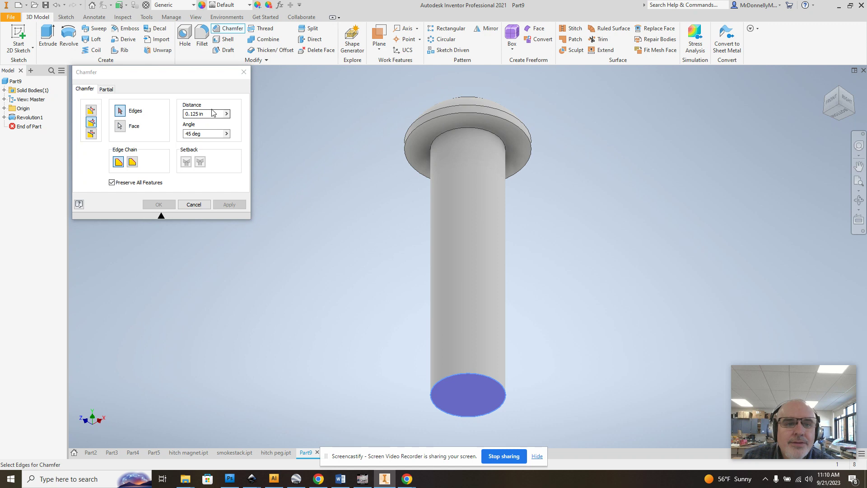
pyautogui.moveTo(211, 113); pyautogui.dragTo(158, 111)
pyautogui.write('0.03')
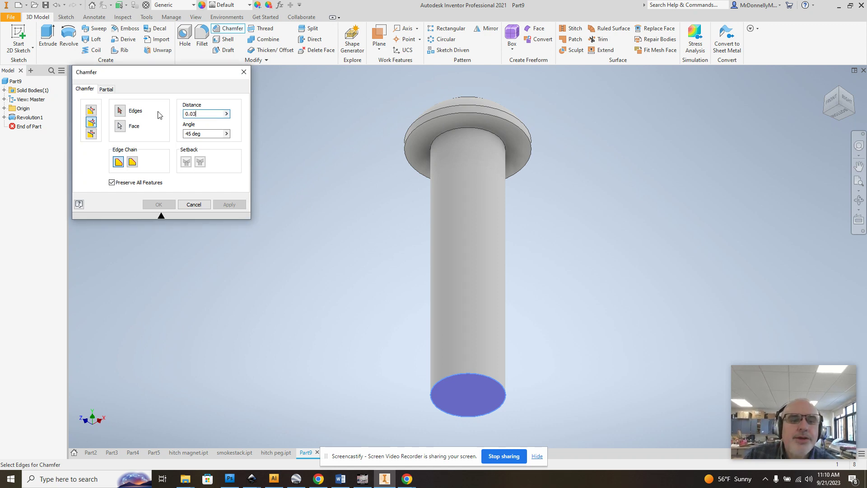
pyautogui.click(120, 126)
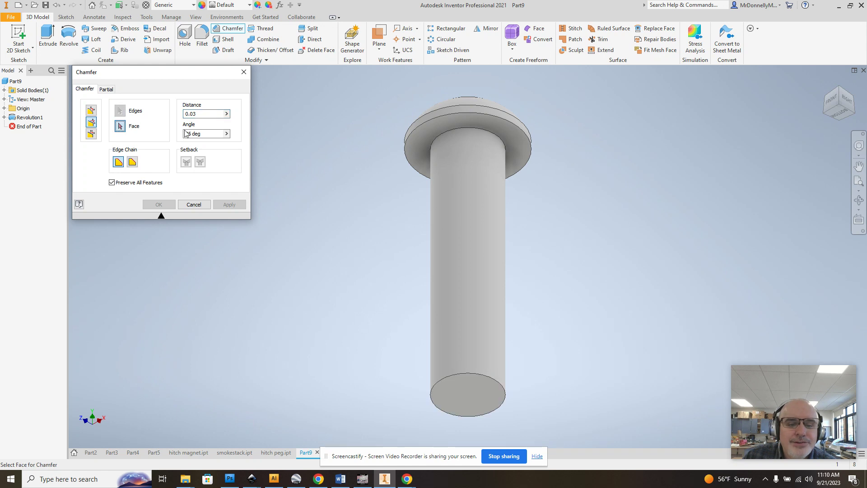
pyautogui.click(468, 388)
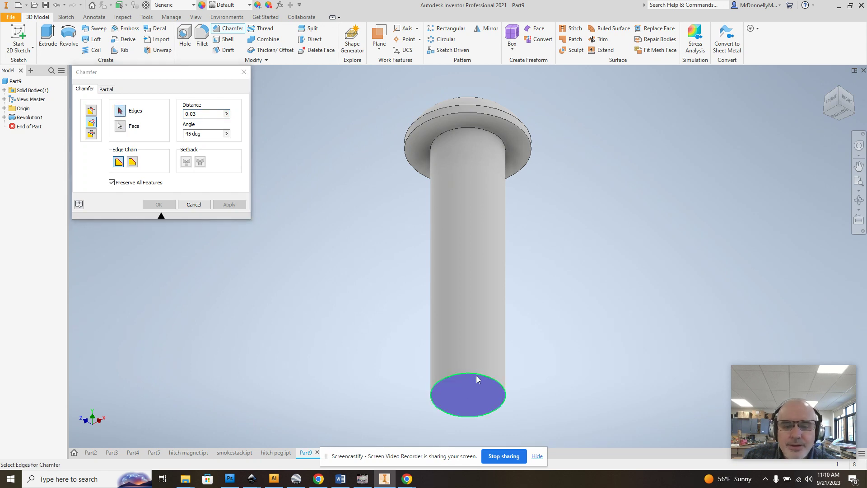
pyautogui.click(476, 374)
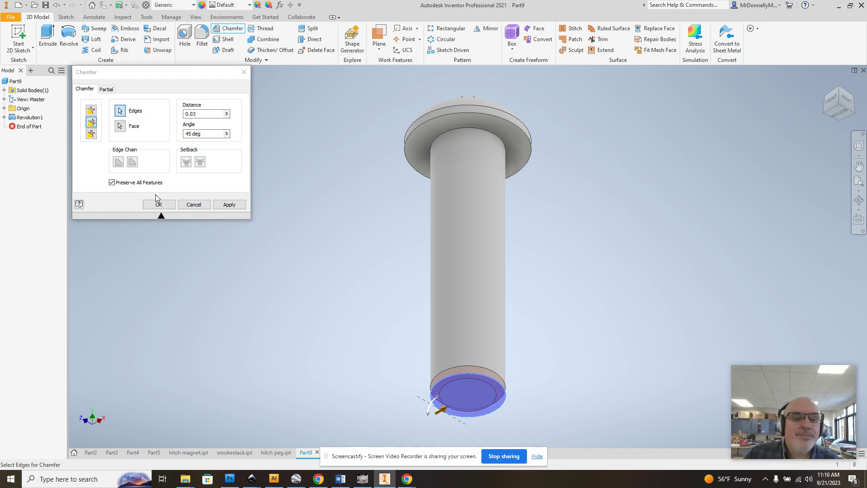
pyautogui.click(159, 206)
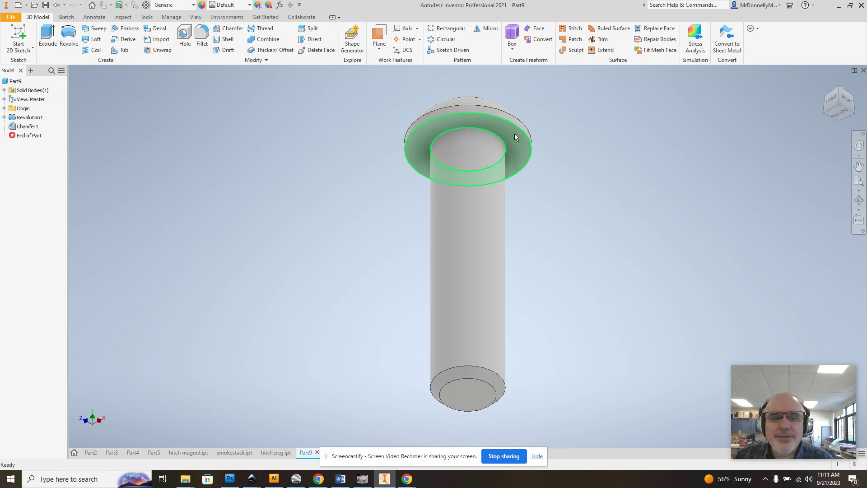
# Add a full-depth ANSI Unified 1/4-20 UNC thread, class 2A, to the shaft's cylindrical face
pyautogui.click(260, 30)
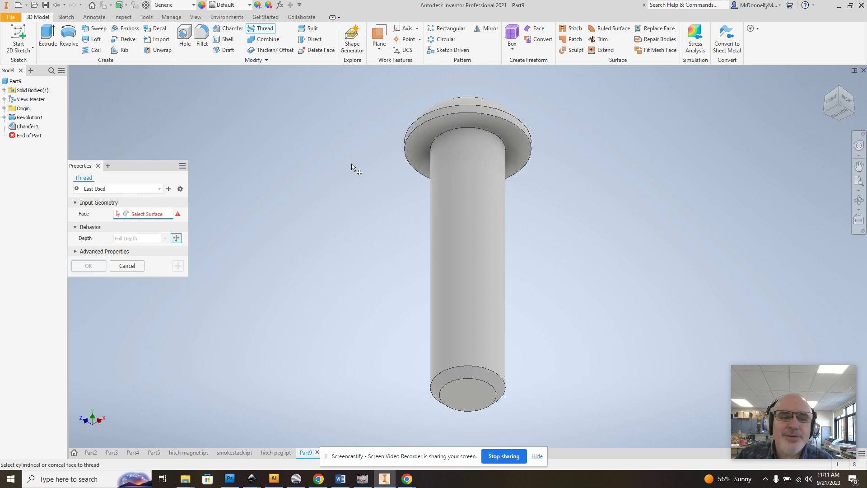
pyautogui.click(492, 287)
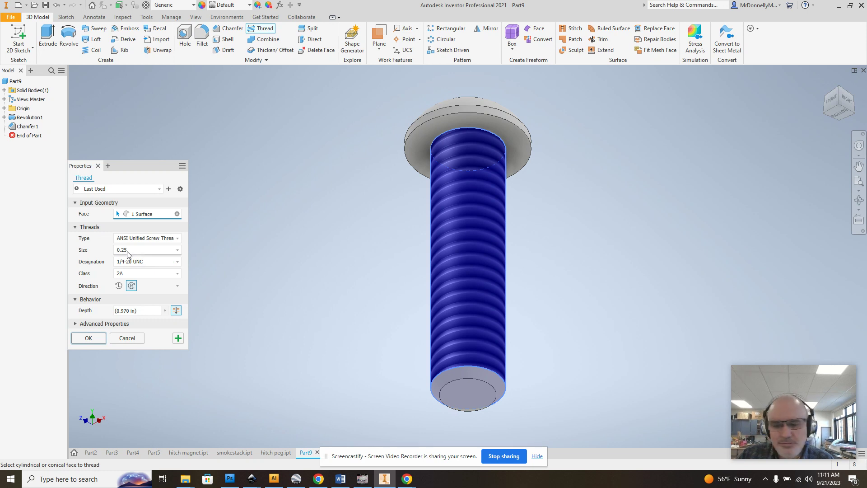
pyautogui.click(97, 340)
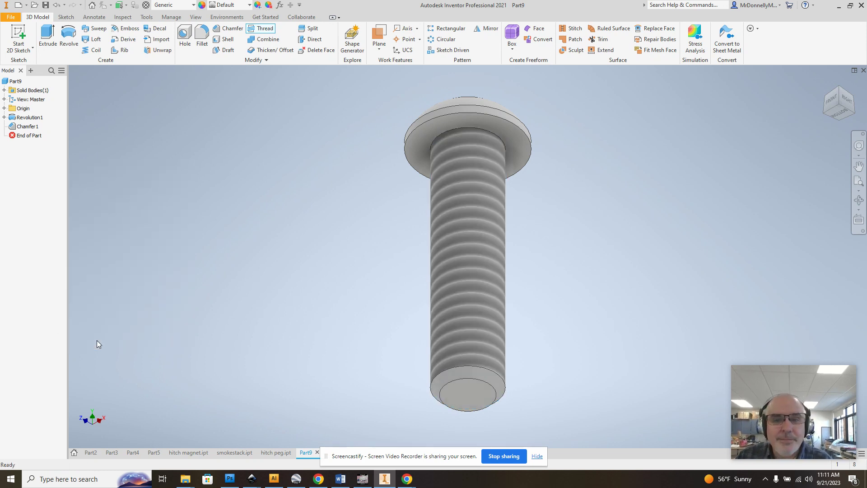
# Start a sketch on the head's flat top face and draw a six-sided polygon about 0.133 in across flats, centred on the origin
pyautogui.click(843, 96)
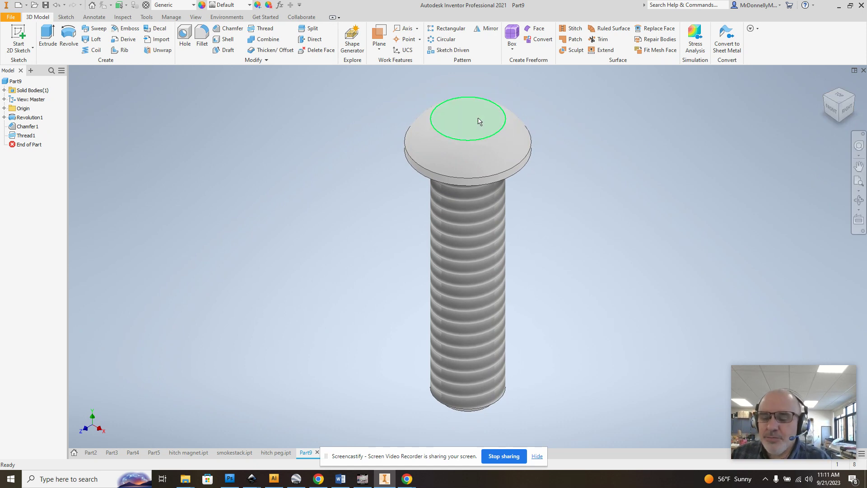
pyautogui.moveTo(493, 135)
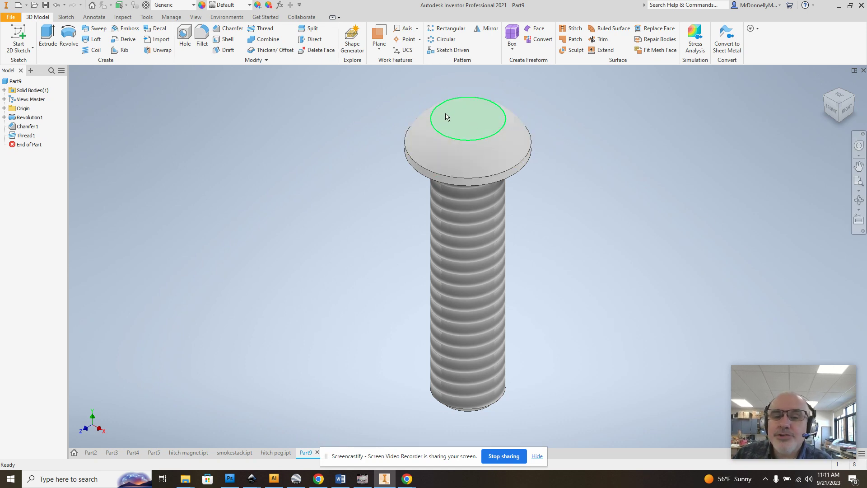
pyautogui.click(460, 121)
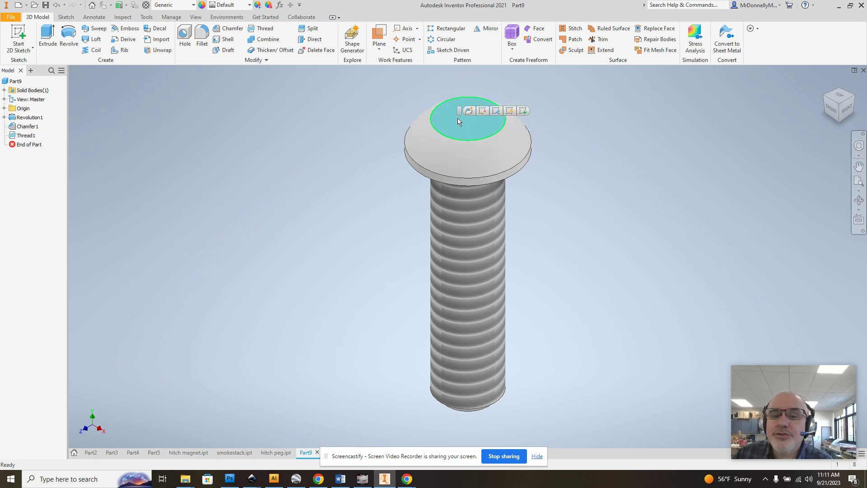
pyautogui.click(524, 111)
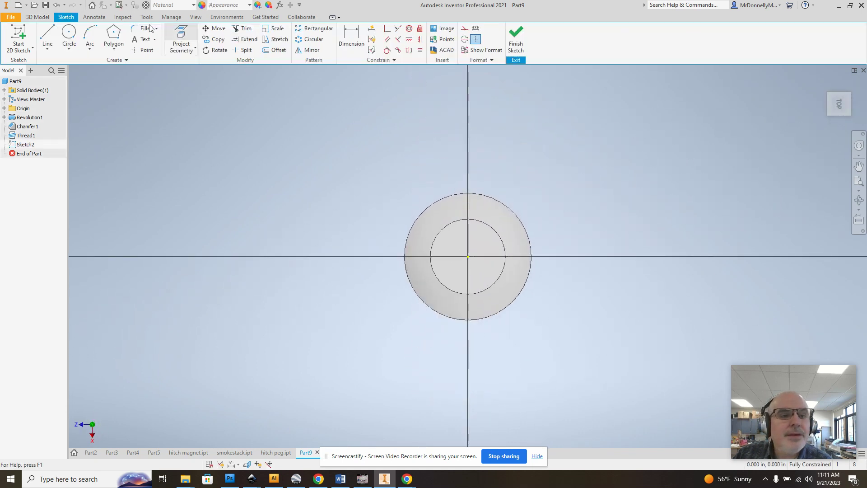
pyautogui.click(114, 49)
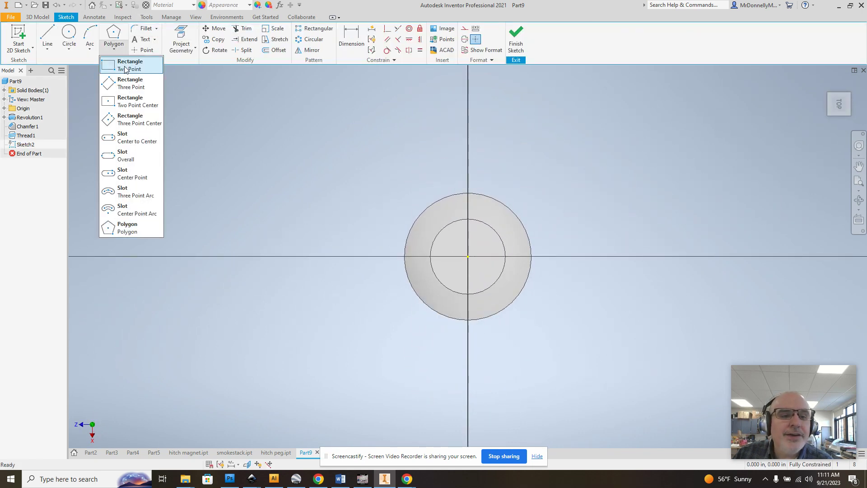
pyautogui.click(129, 230)
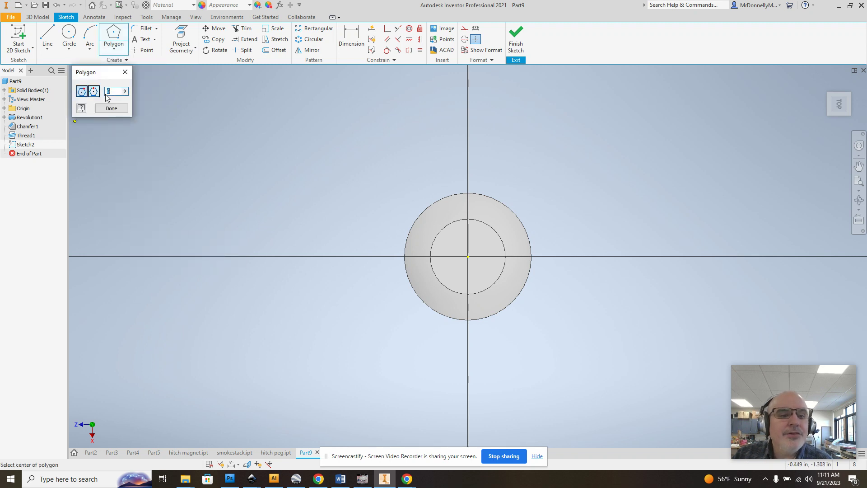
pyautogui.click(468, 257)
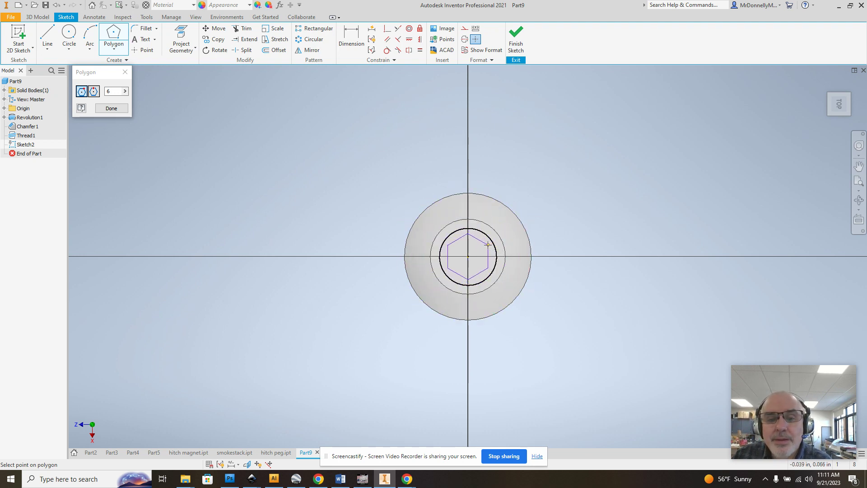
pyautogui.click(488, 244)
pyautogui.rightClick(560, 188)
pyautogui.click(596, 188)
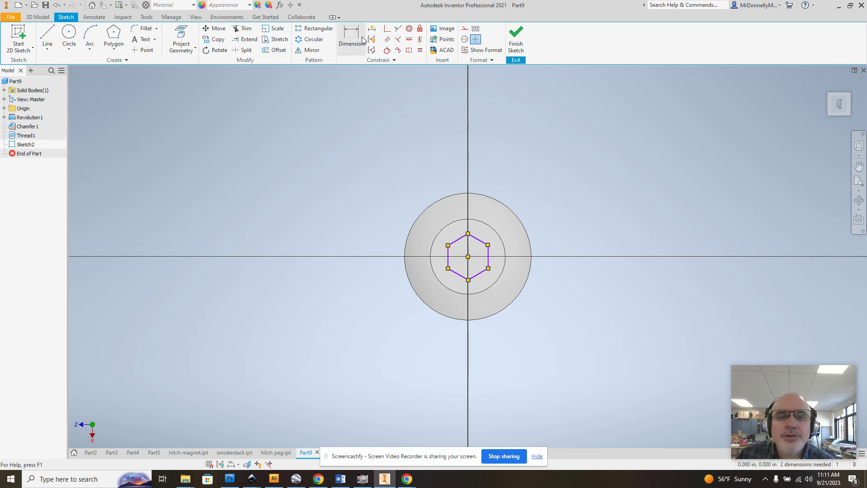
# Dimension the hexagon across two opposite flats as 5/32 in and finish the sketch
pyautogui.click(465, 244)
pyautogui.click(483, 272)
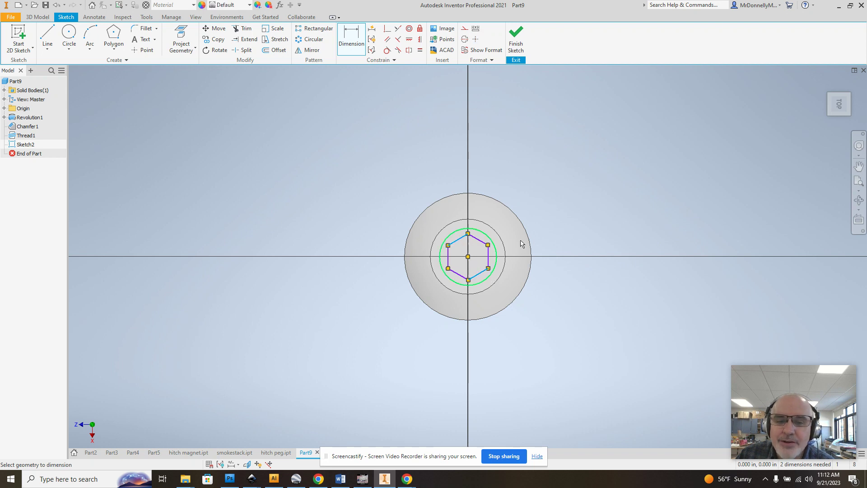
pyautogui.click(559, 209)
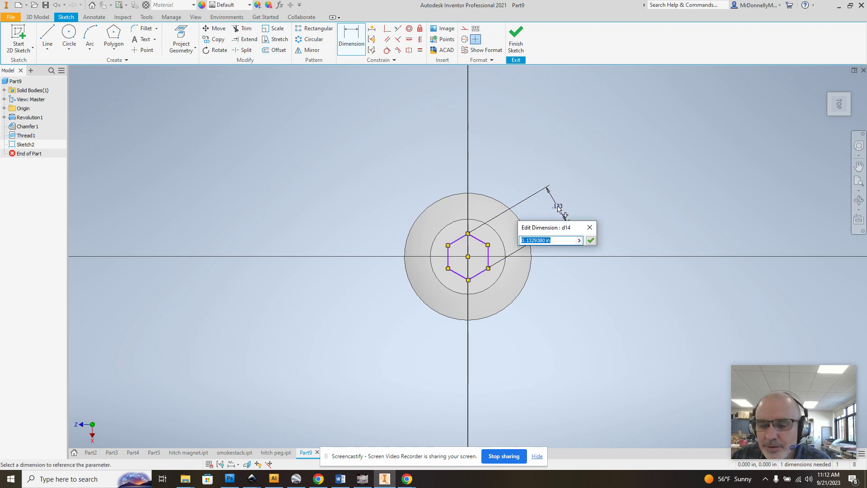
pyautogui.write('5/32')
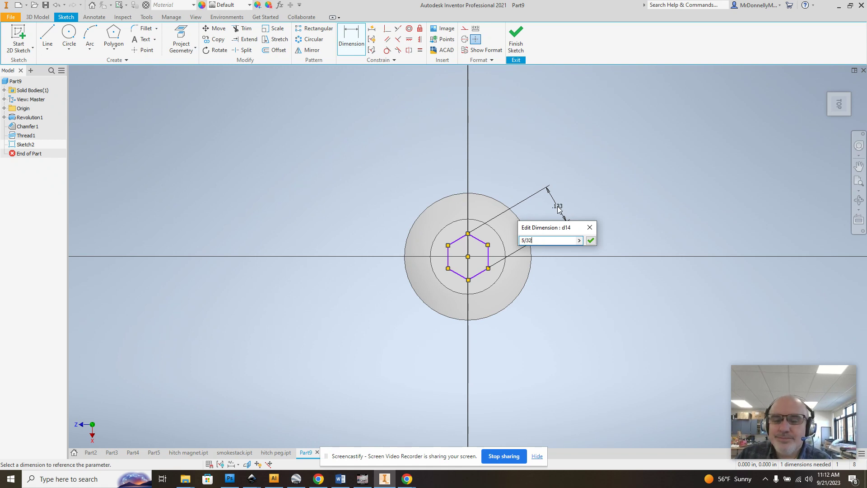
pyautogui.press('Return')
pyautogui.rightClick(616, 189)
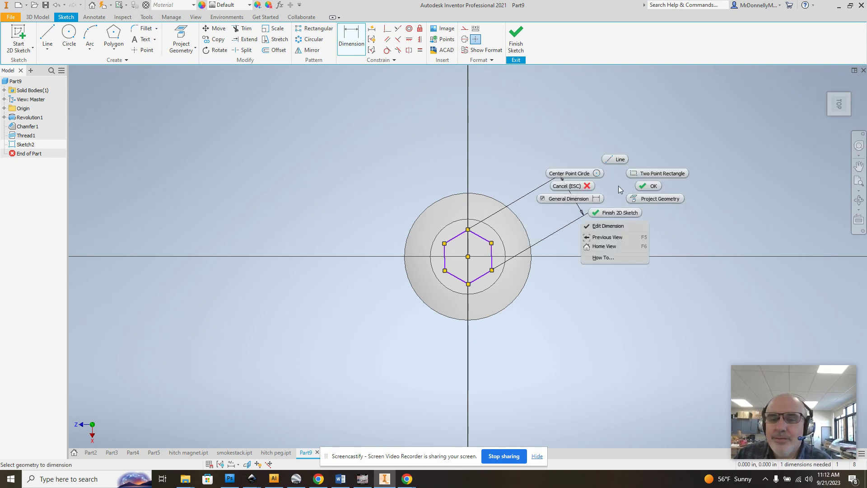
pyautogui.click(652, 188)
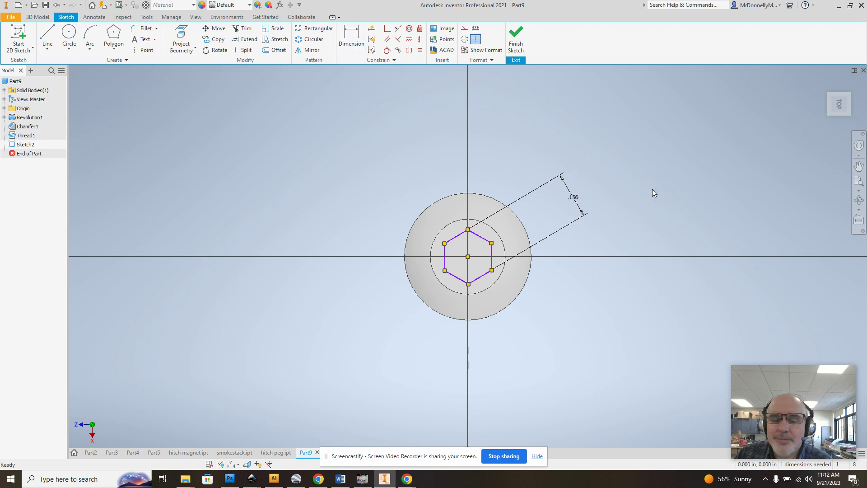
pyautogui.click(516, 38)
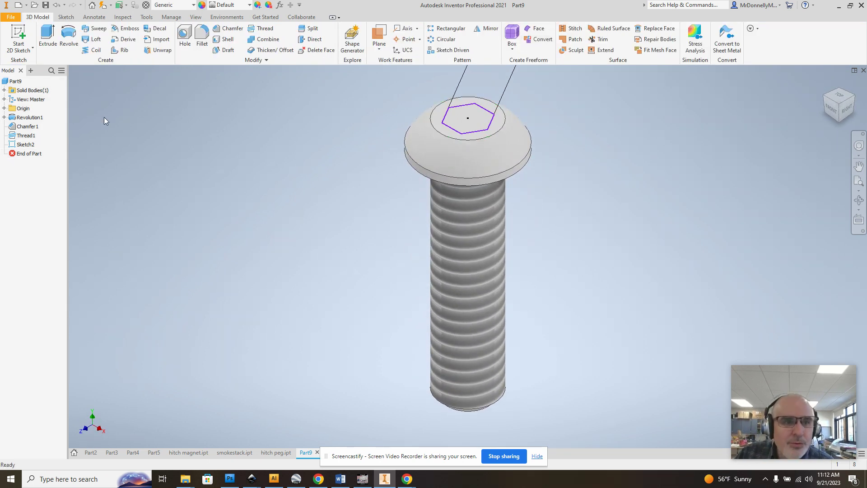
# Extrude the hexagon profile as a cut 0.111 in deep down into the head
pyautogui.click(47, 36)
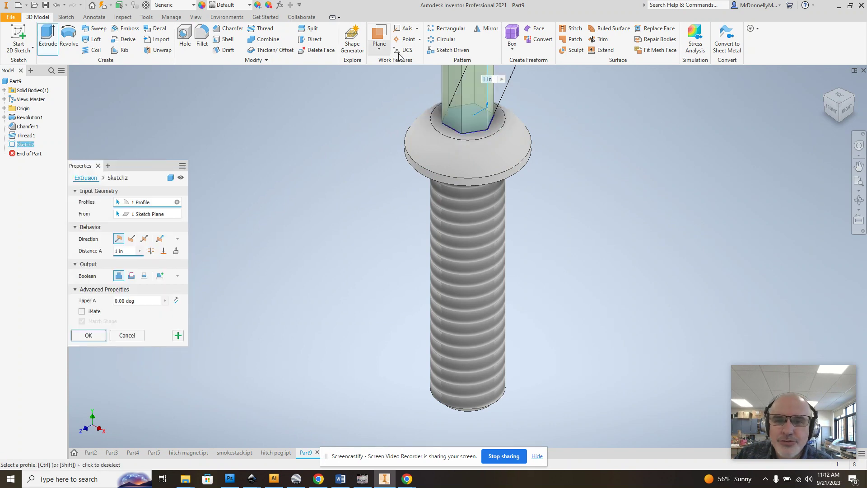
pyautogui.click(132, 238)
pyautogui.moveTo(131, 249); pyautogui.dragTo(102, 251)
pyautogui.write('0.')
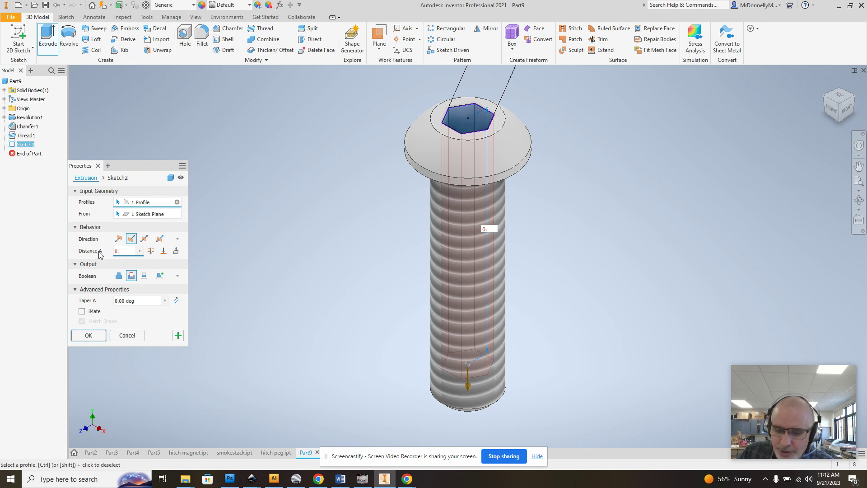
pyautogui.write('111')
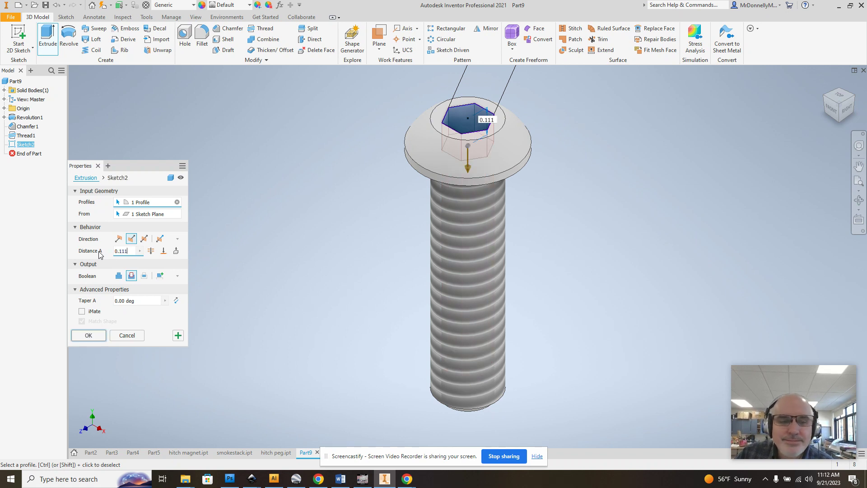
pyautogui.press('Return')
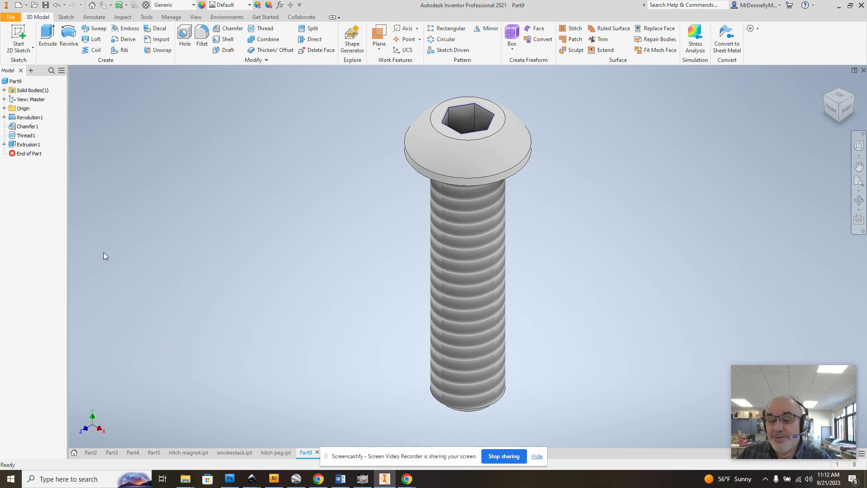
# Save the part as "axle peg" in the 2023 IED Tutorial folder
pyautogui.click(11, 18)
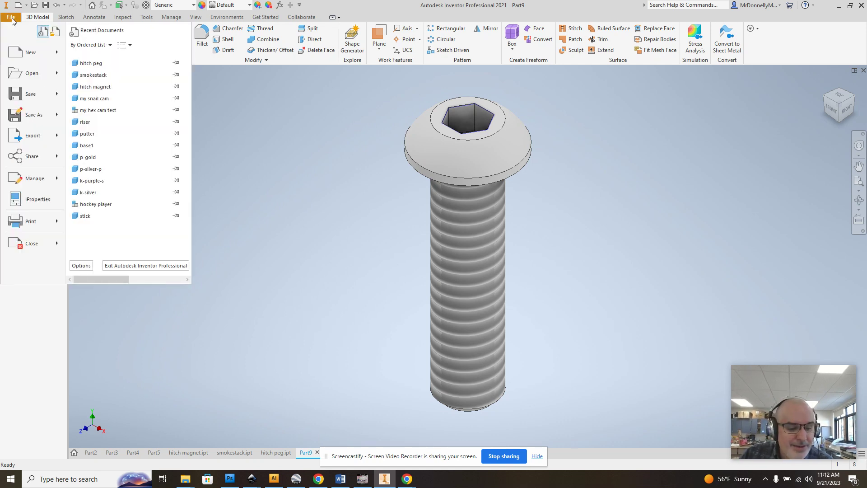
pyautogui.press('Escape')
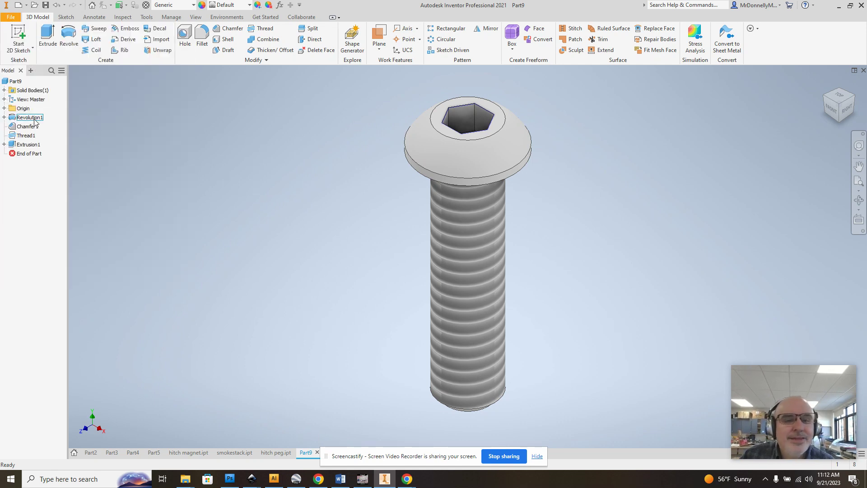
pyautogui.write('axle peg')
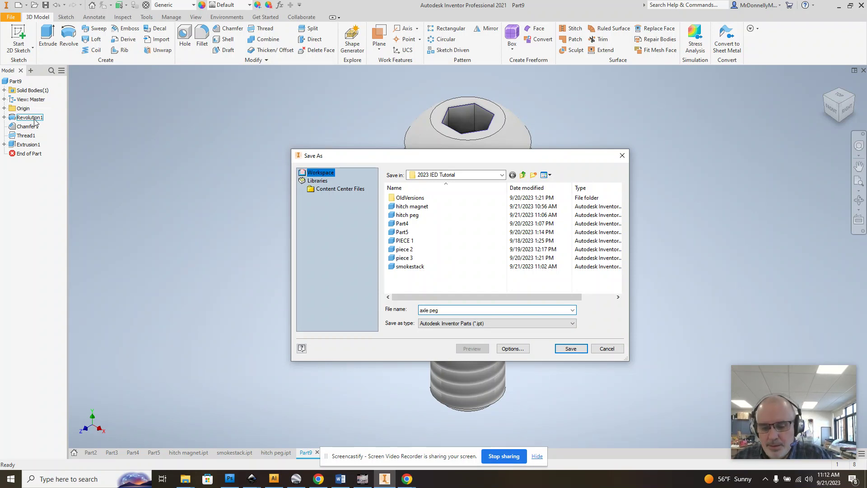
pyautogui.press('Return')
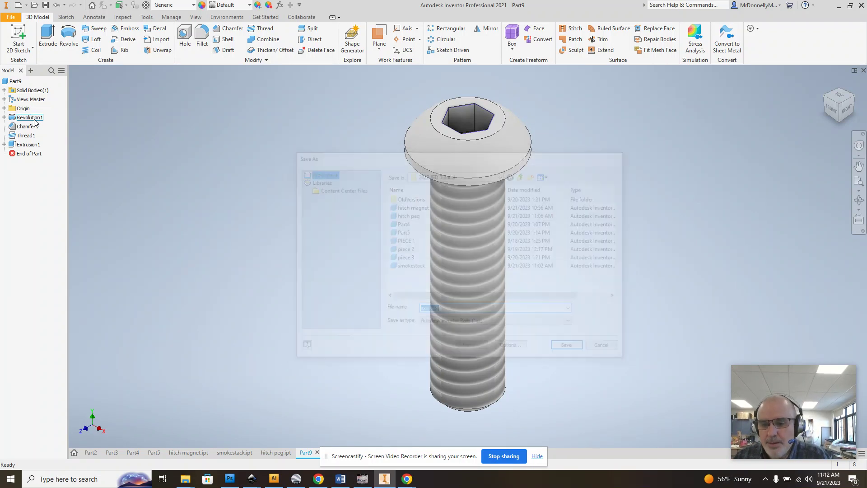